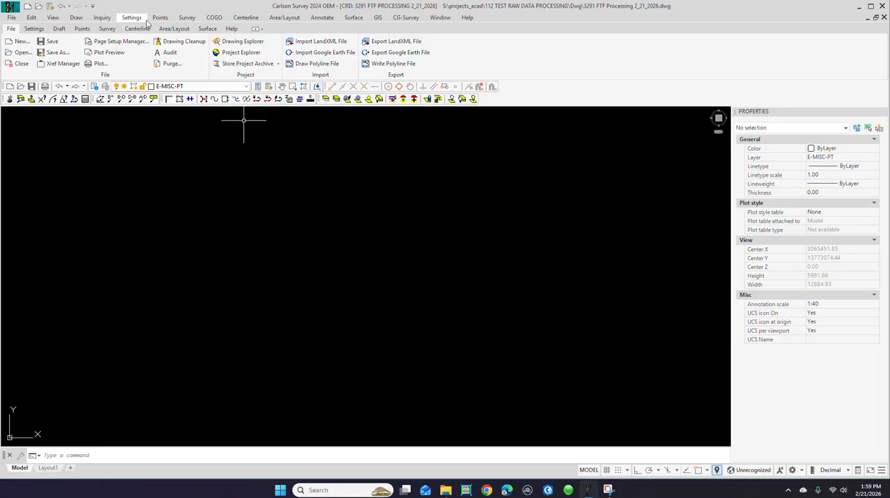
Step: Erase ALL points from the drawing and the coordinate file, including their point symbols and associated text
click(162, 18)
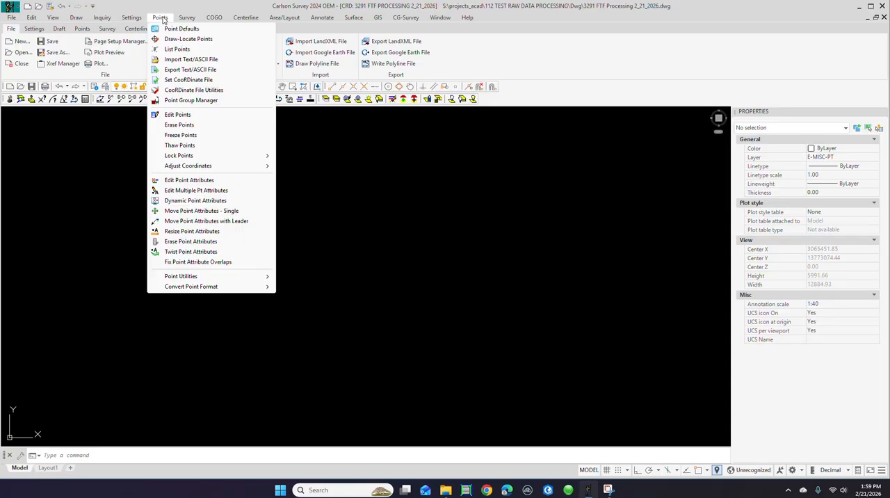
click(179, 125)
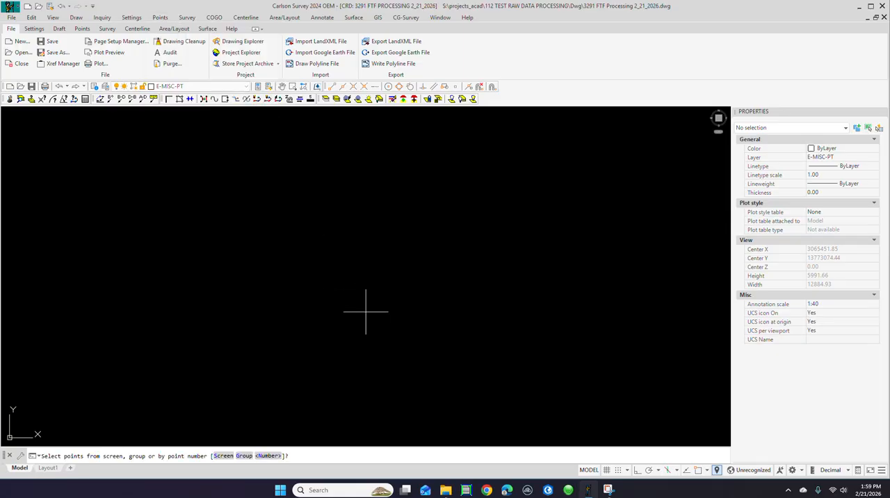
click(267, 456)
text(ALL)
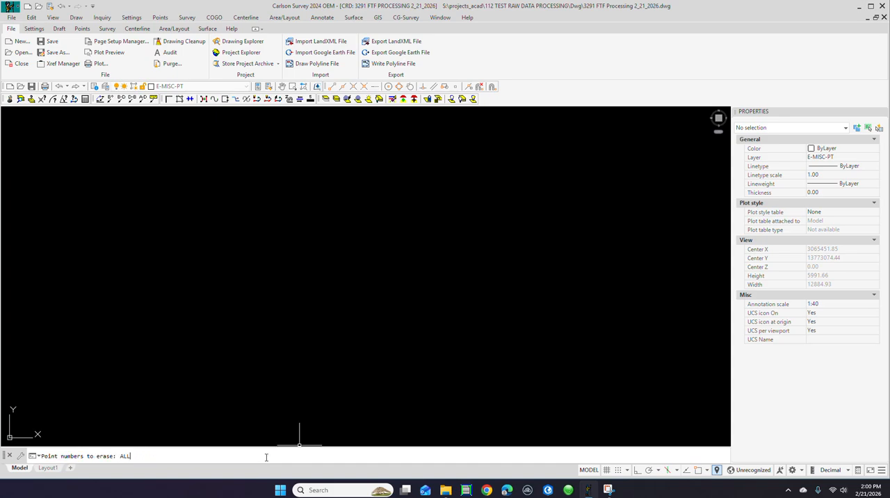
key(Return)
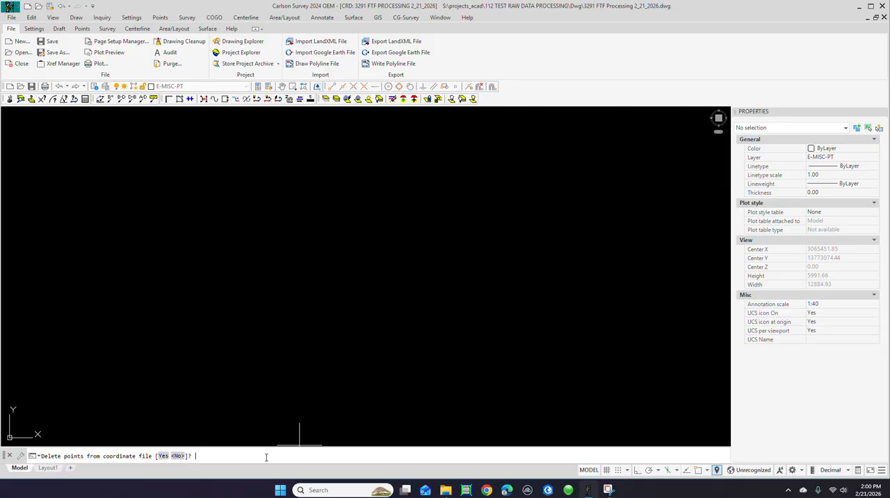
click(165, 455)
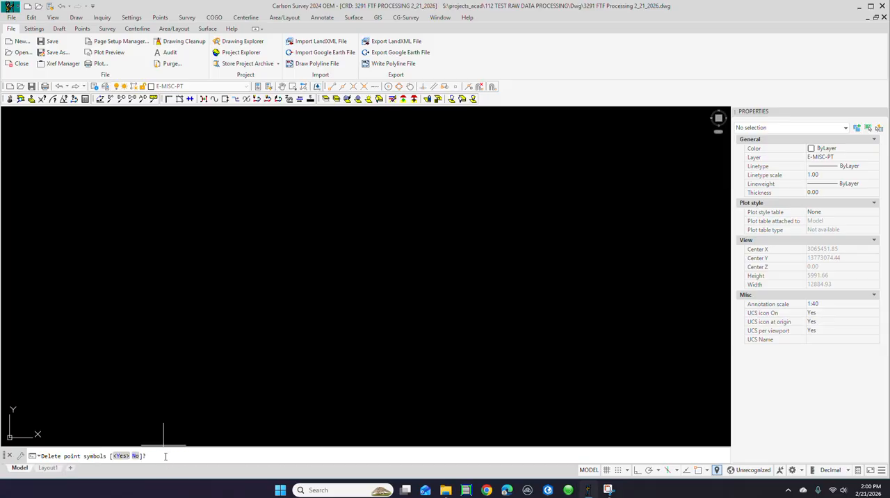
click(121, 456)
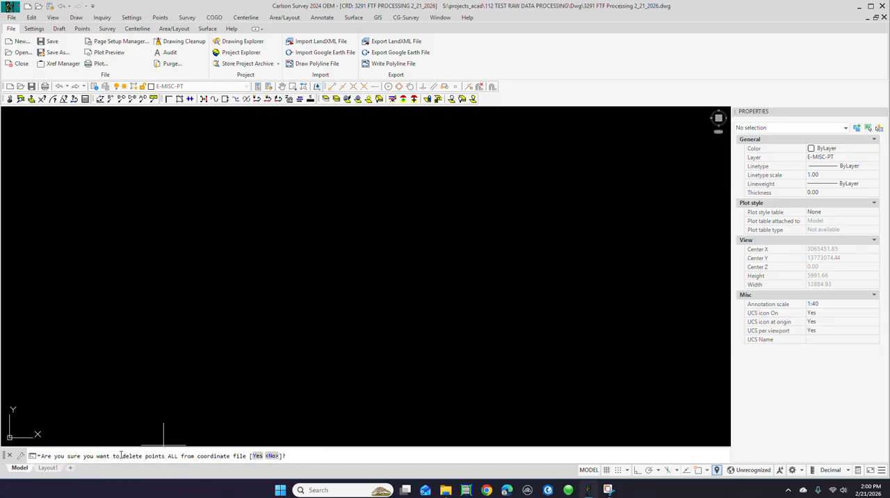
click(256, 455)
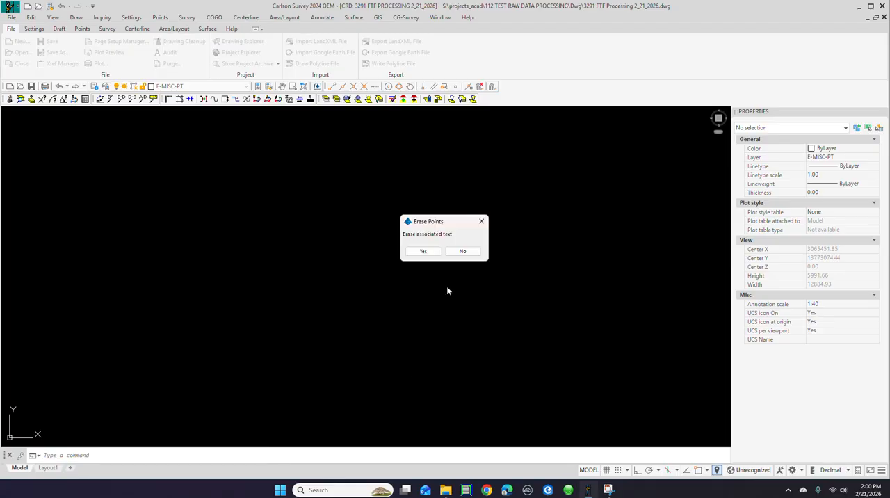
click(424, 252)
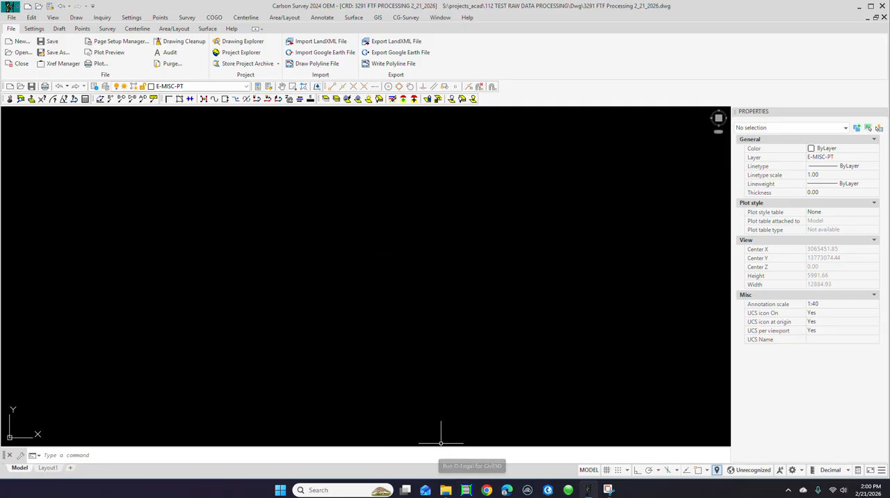
Step: Switch to File Explorer and make a copy of P3291 2.17.26 SECT2 TSC5 O .csv in the Survey Data folder
mouse_move(446, 489)
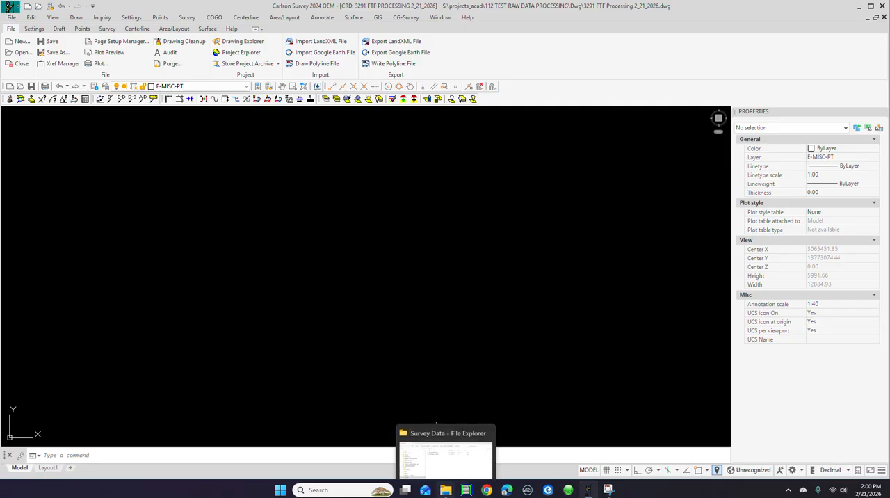
click(448, 493)
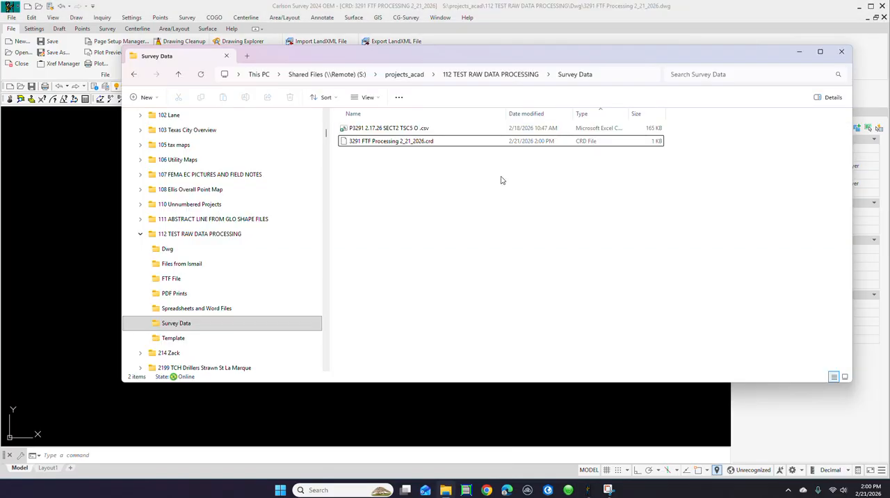
click(400, 129)
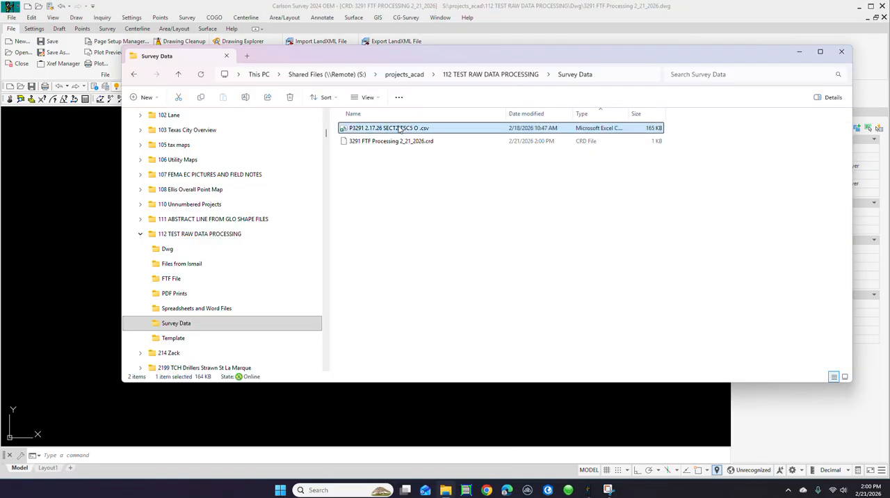
right_click(401, 128)
click(443, 141)
click(375, 198)
right_click(374, 197)
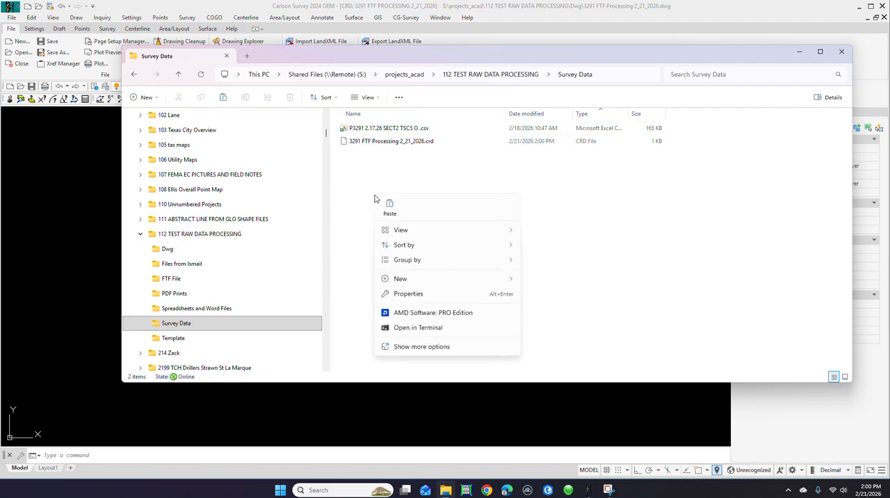
click(388, 214)
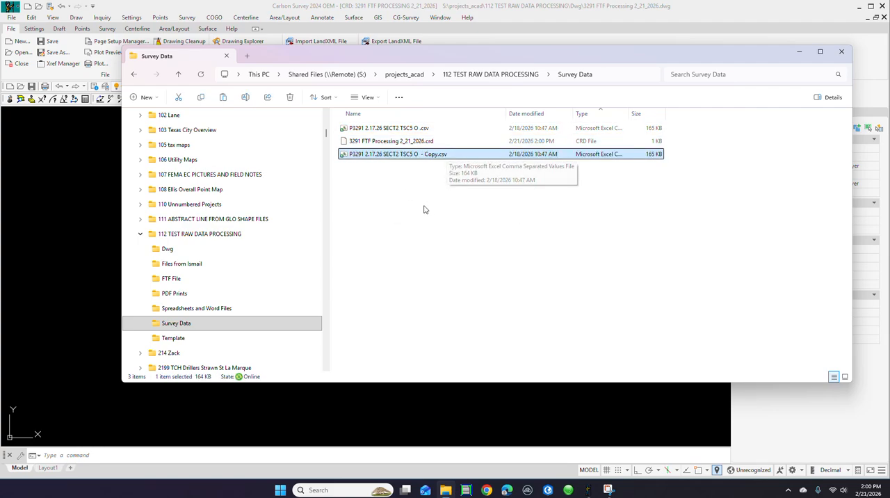
Step: Rename the copied CSV file, replacing "Copy" at the end of its name with "MOD"
right_click(413, 156)
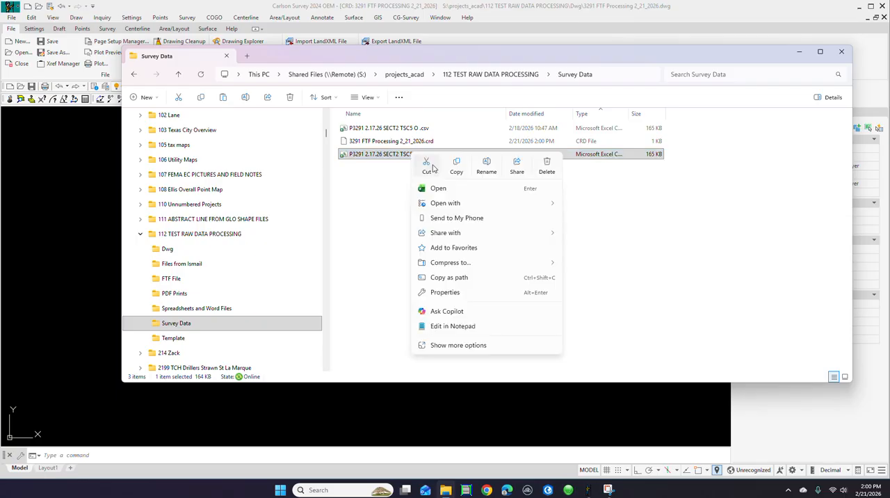
click(487, 167)
drag(437, 154, 424, 154)
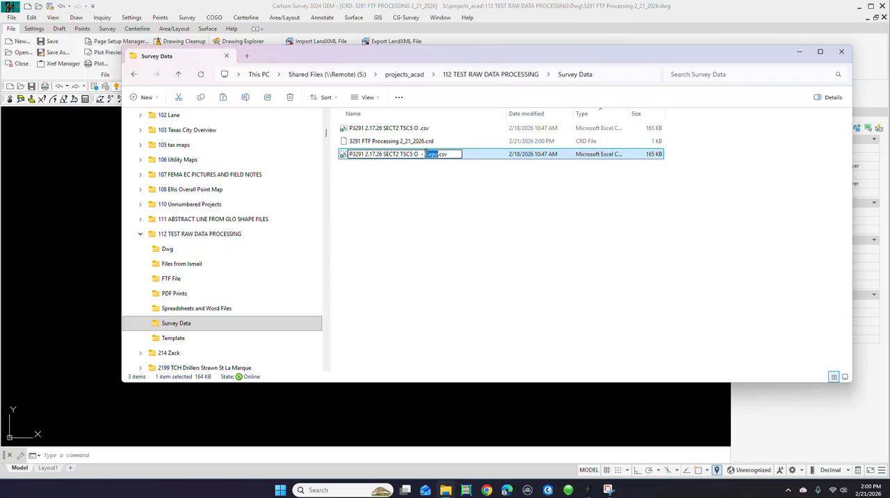
text(A)
text(OD)
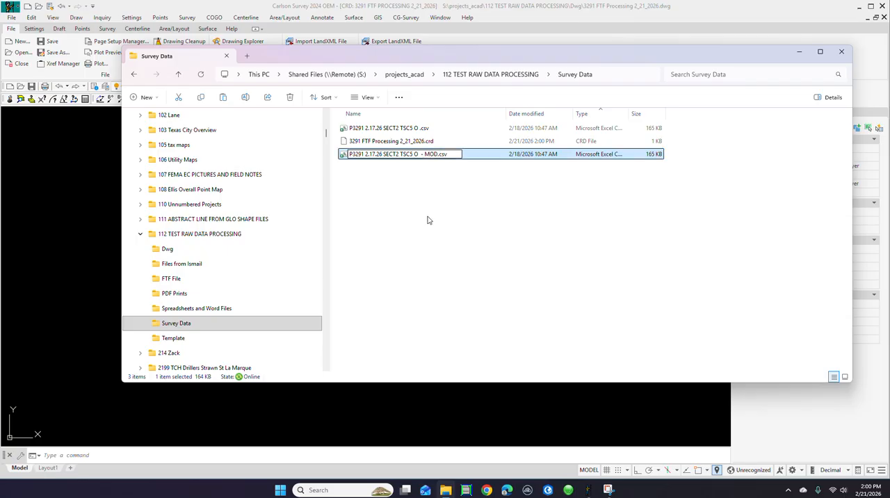
click(428, 220)
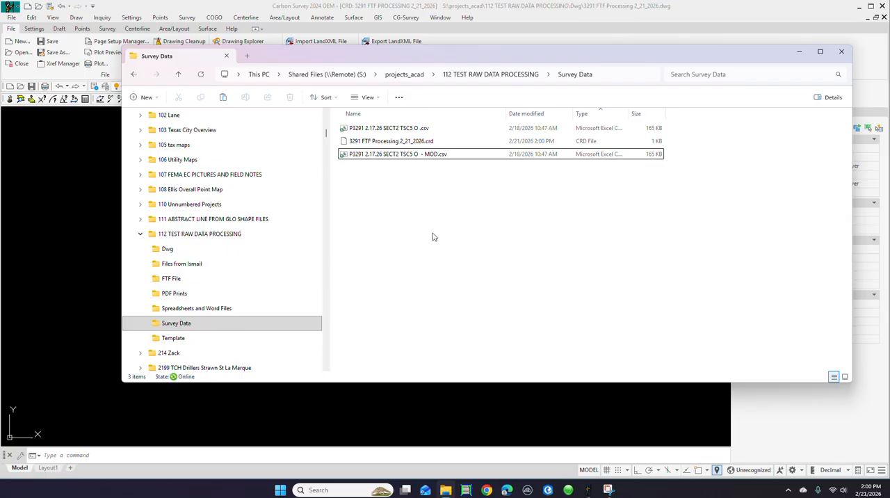
Step: Open the MOD copy of the CSV file in Notepad, using that app just once
right_click(391, 160)
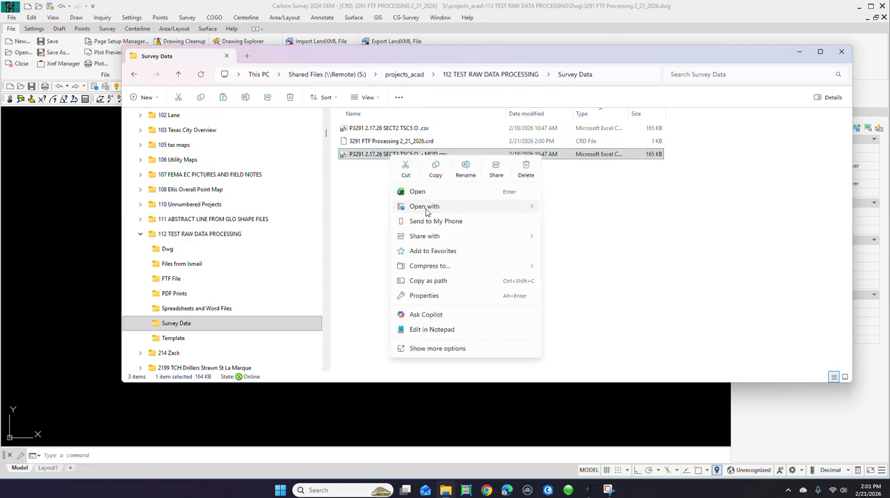
mouse_move(425, 207)
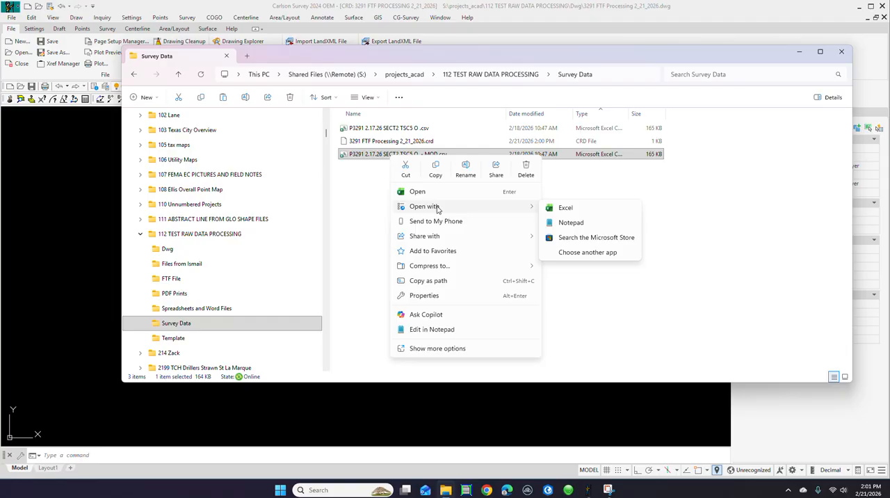
click(585, 252)
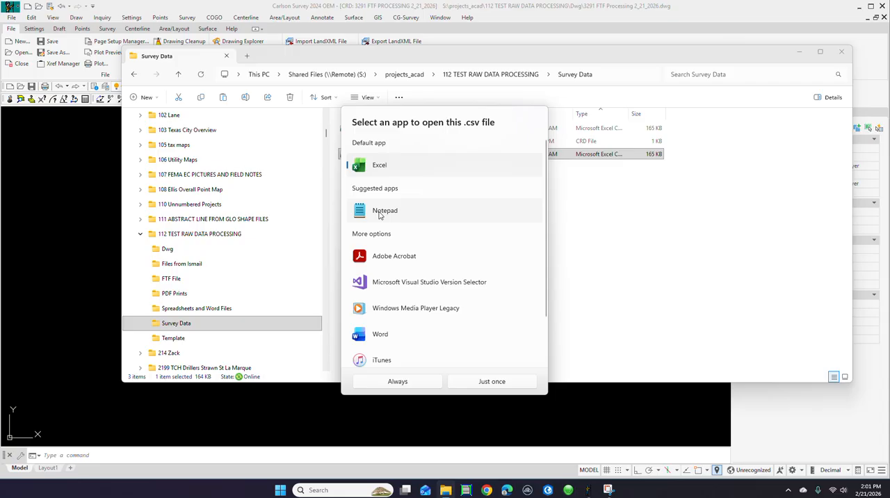
click(381, 214)
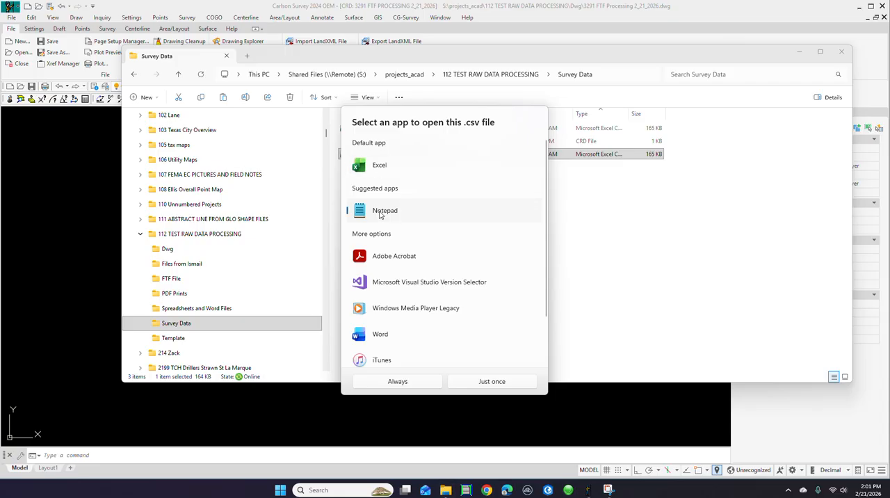
click(492, 382)
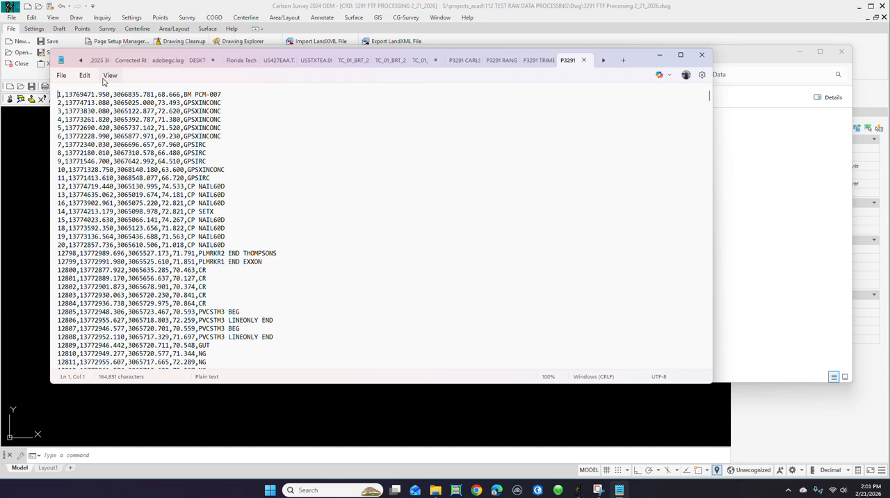
Step: Find the description of point 12902 and copy its PNTROCK code without the trailing number
scroll(246, 182, down, 15)
scroll(245, 232, down, 20)
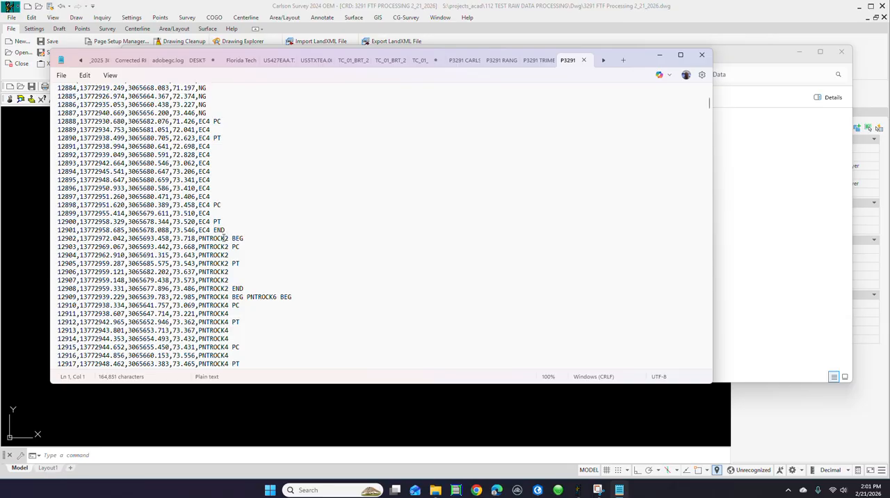
drag(224, 238, 198, 238)
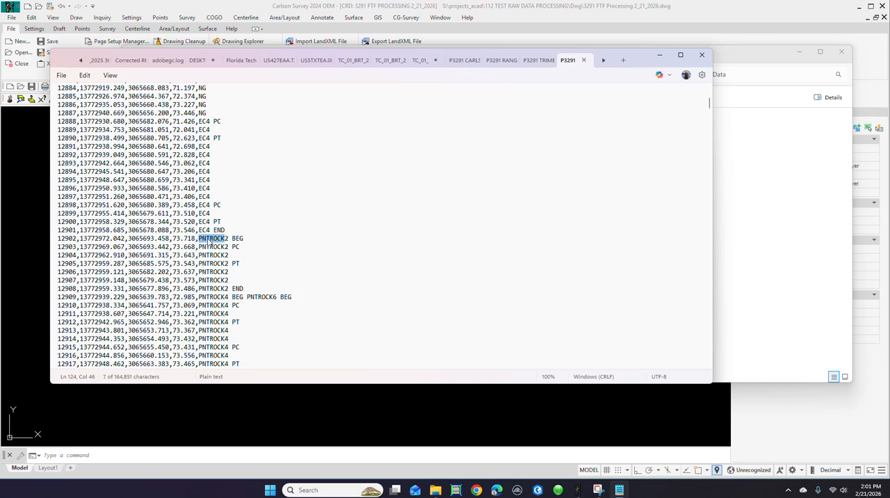
right_click(209, 241)
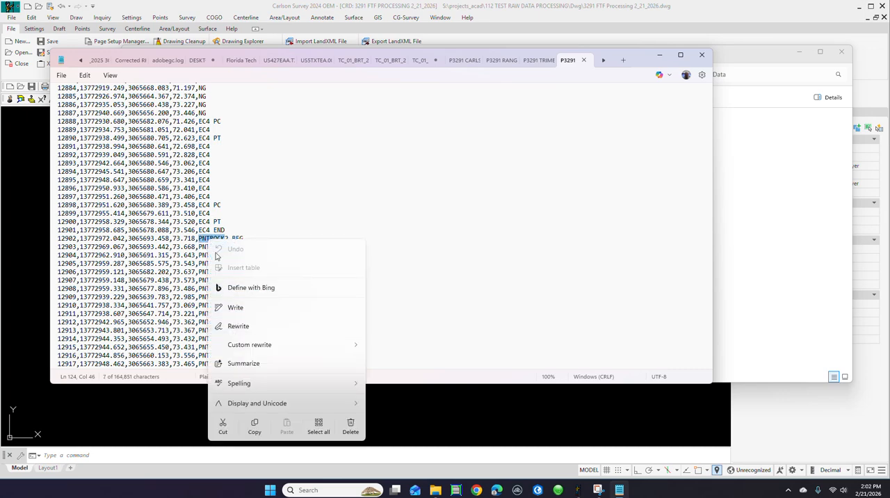
click(255, 425)
Step: Replace all occurrences of the copied code PNTROCK with PNTRROCK throughout the file, starting from its beginning
scroll(254, 126, up, 5)
scroll(256, 122, up, 20)
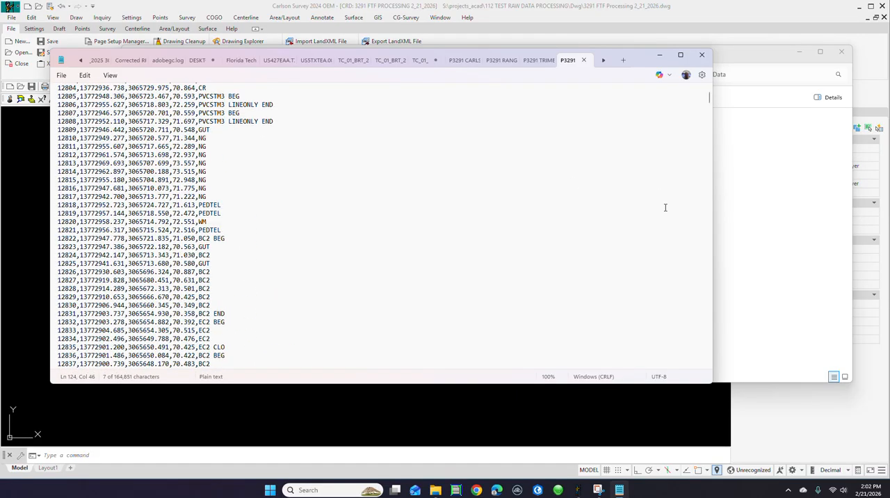
drag(710, 99, 708, 87)
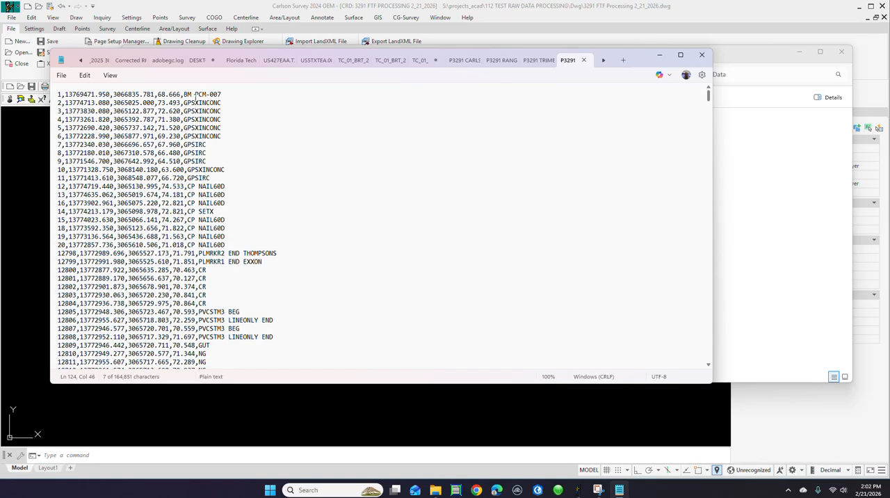
click(59, 93)
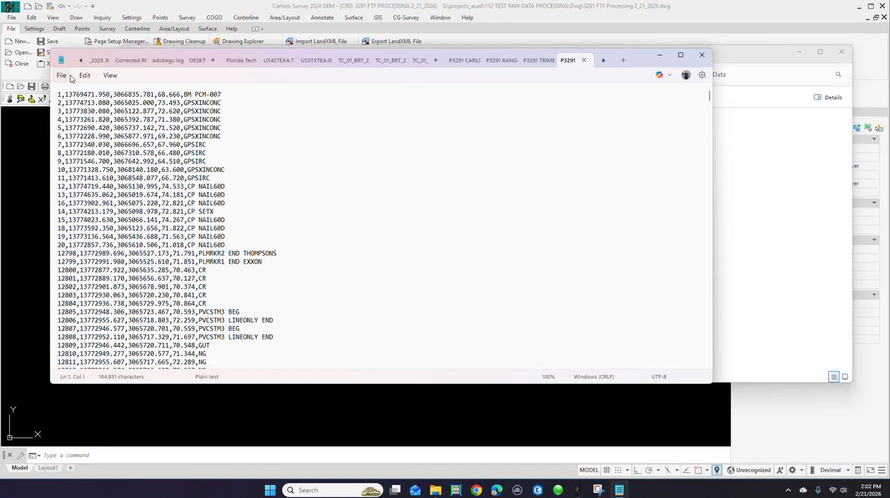
click(85, 76)
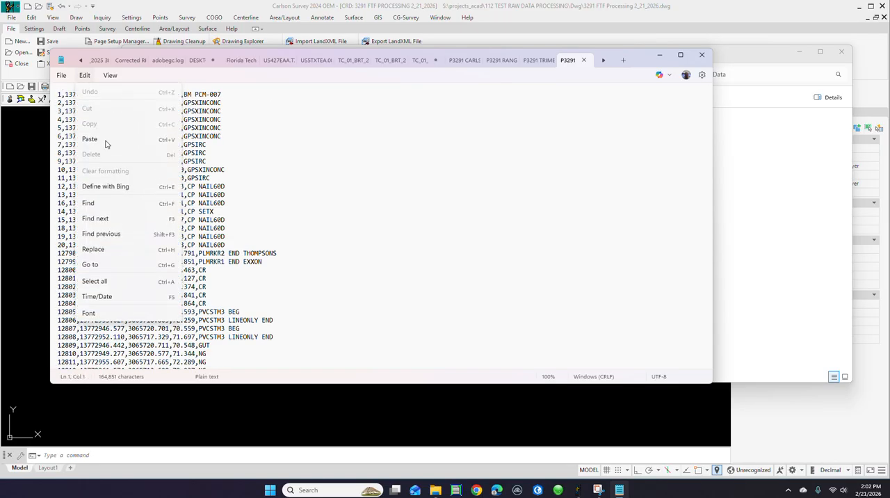
click(93, 249)
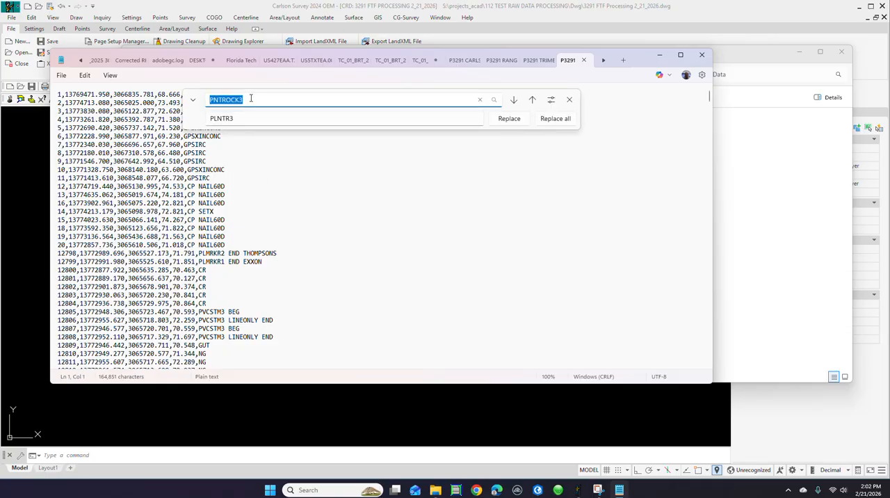
drag(252, 98, 185, 101)
right_click(222, 101)
click(249, 139)
drag(236, 118, 170, 122)
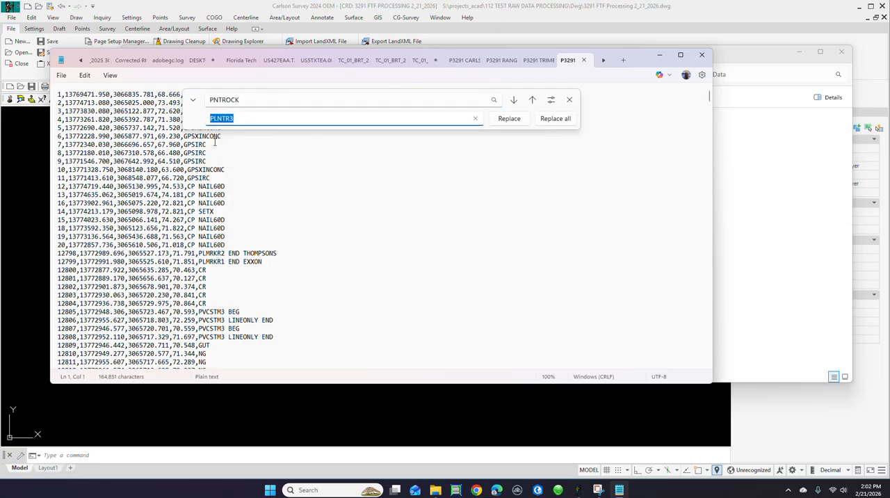
text(PNTRROCK)
click(562, 120)
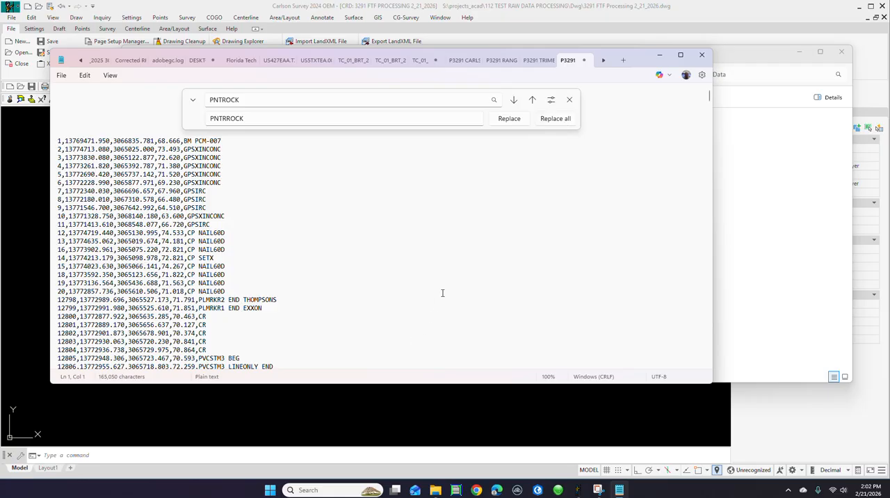
Step: Check the replaced PNTRROCK codes in the descriptions from point 12902 onward
scroll(443, 292, down, 20)
scroll(254, 288, down, 11)
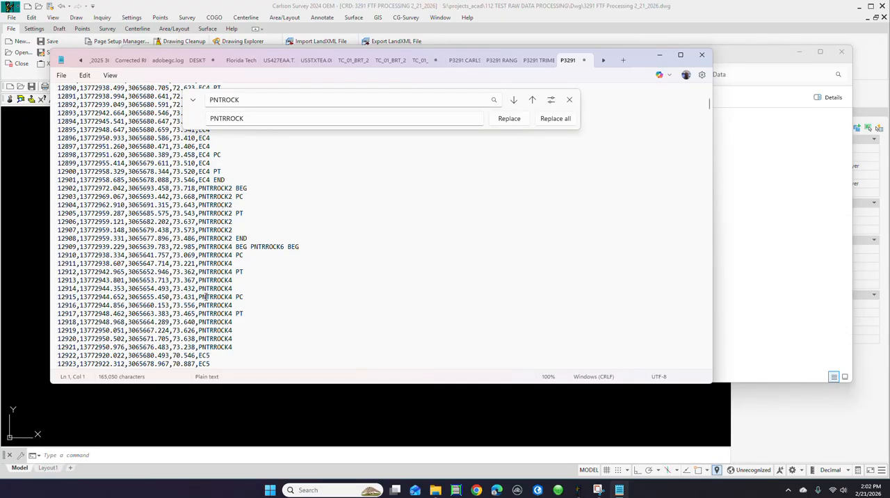
scroll(327, 234, up, 2)
scroll(327, 234, up, 20)
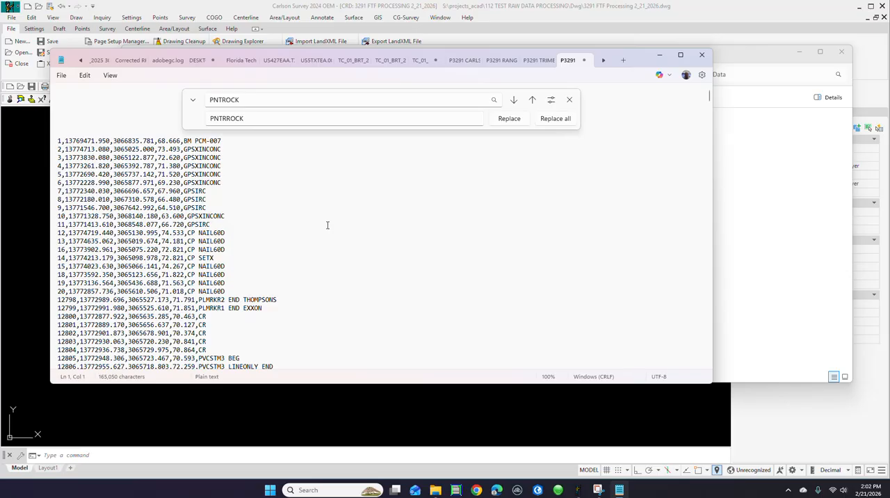
Step: Clear the replacement text and search the file for the code TELPED
key(ctrl+f)
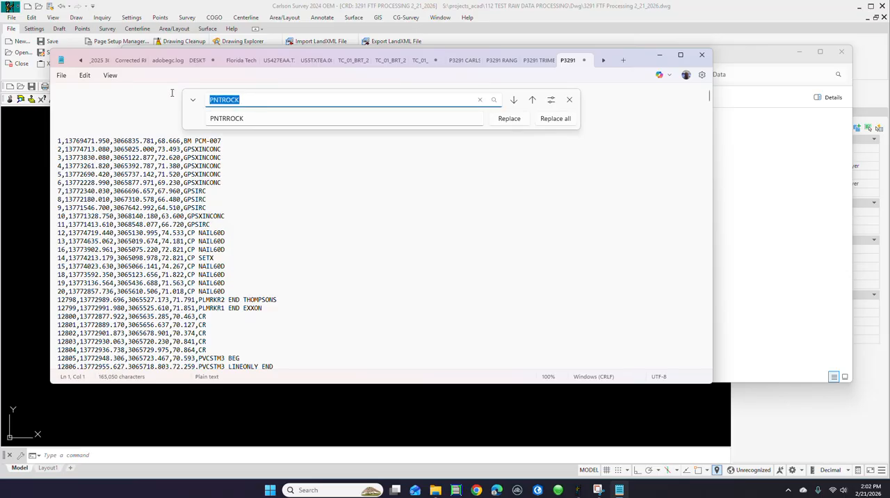
double_click(273, 123)
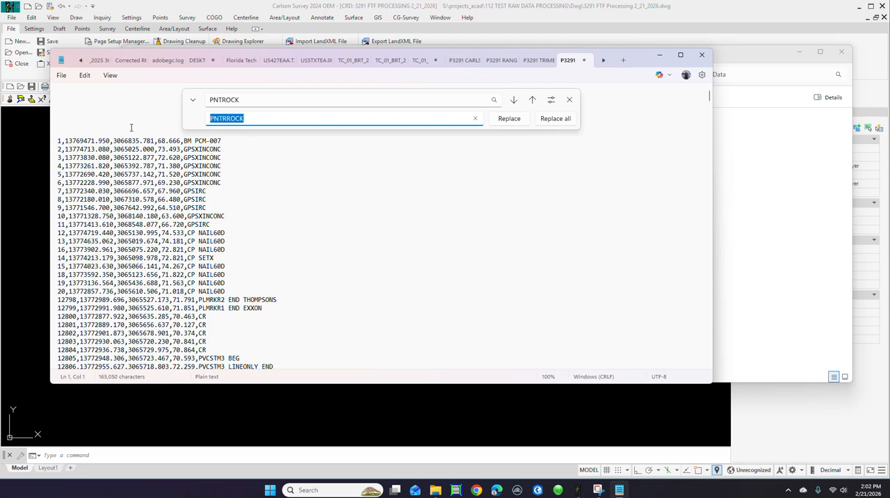
key(BackSpace)
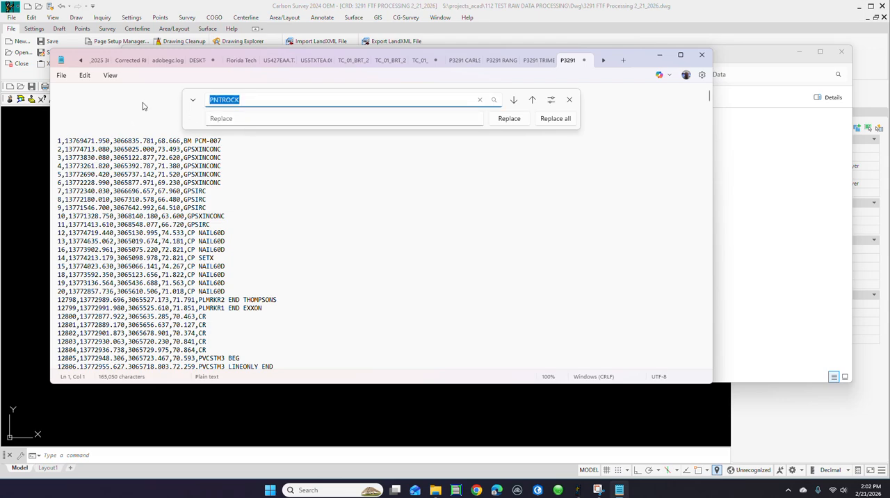
text(TELPED)
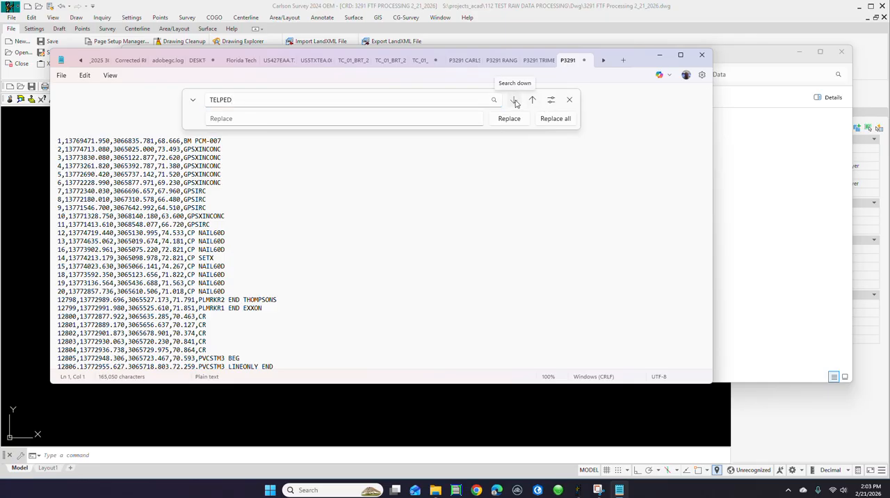
click(515, 102)
click(406, 248)
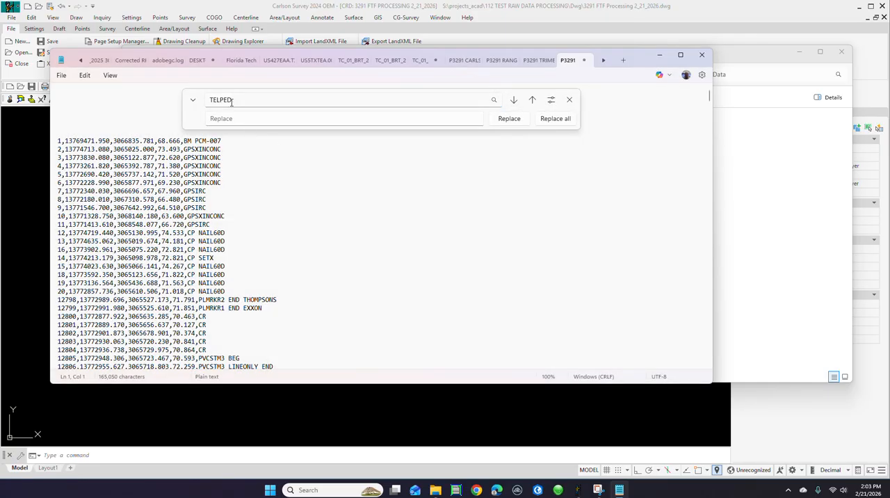
Step: Shorten the search text to TEL, go through its occurrences in the point descriptions, and close the search
drag(239, 99, 219, 100)
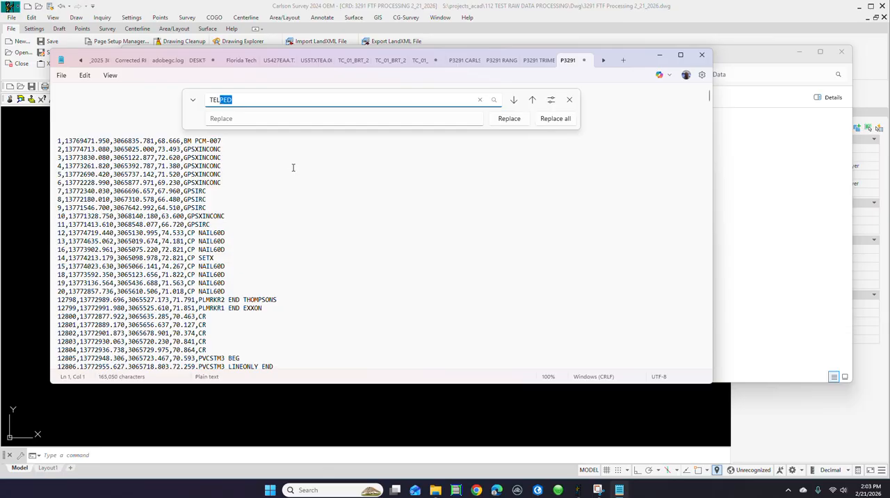
key(BackSpace)
click(514, 101)
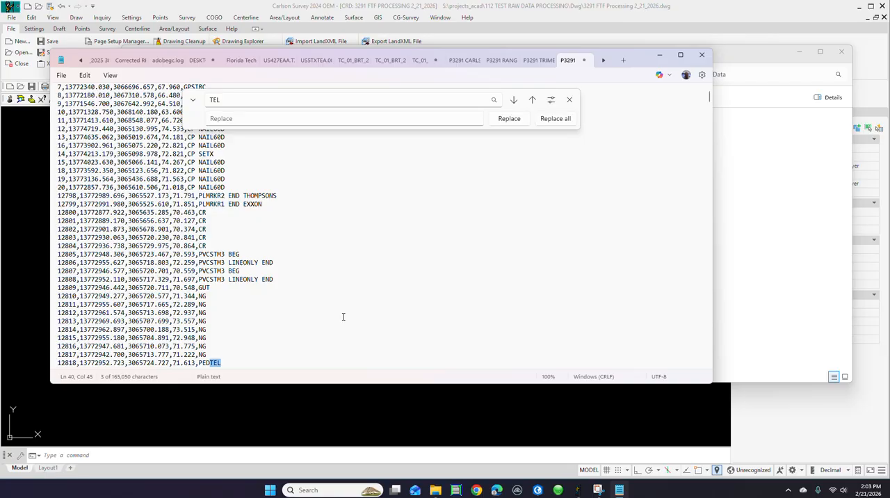
click(514, 101)
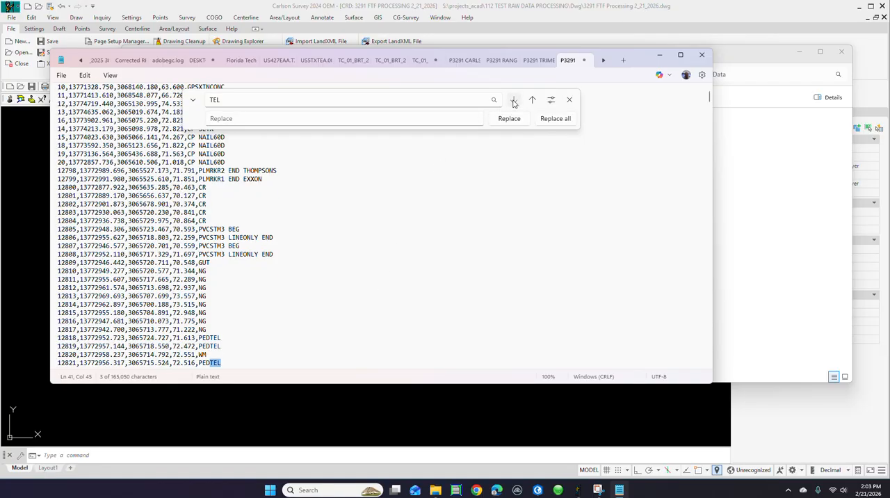
click(514, 101)
click(514, 101)
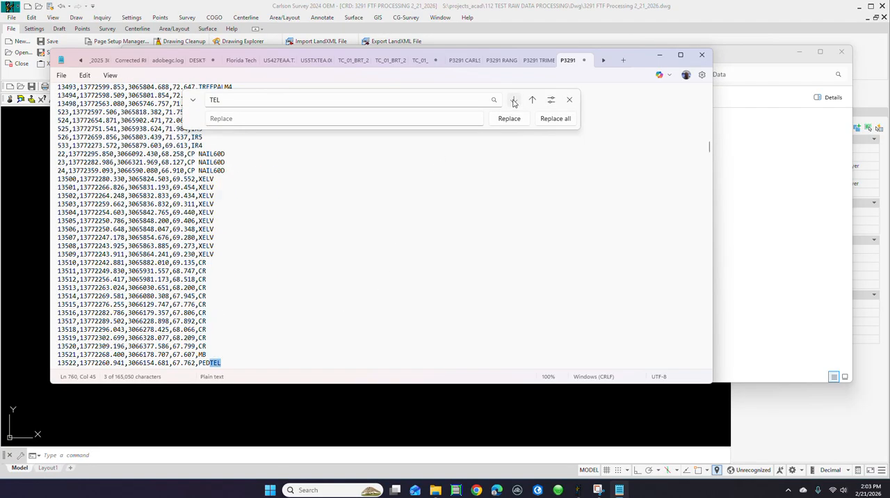
click(514, 101)
click(514, 100)
click(514, 100)
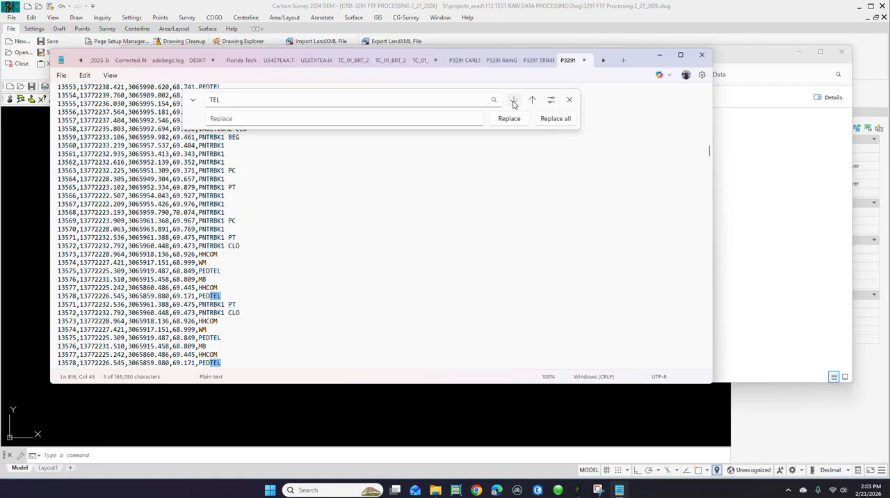
click(514, 100)
click(514, 100)
click(514, 101)
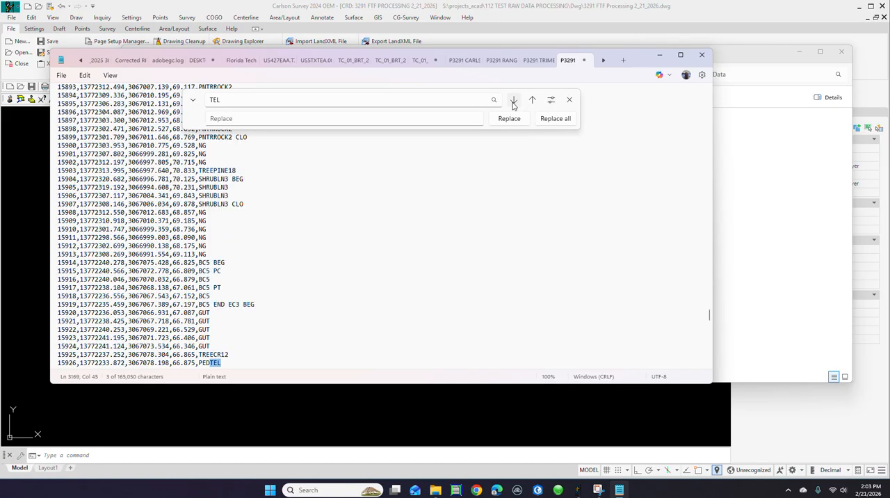
click(514, 101)
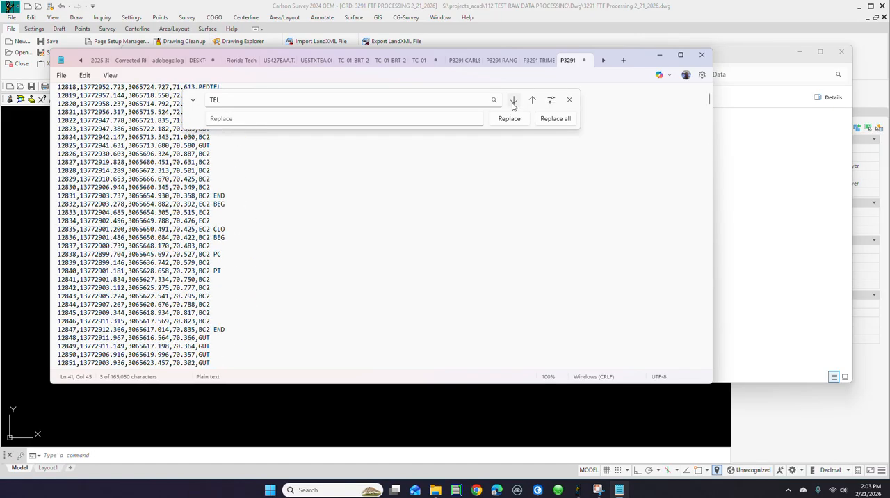
click(514, 101)
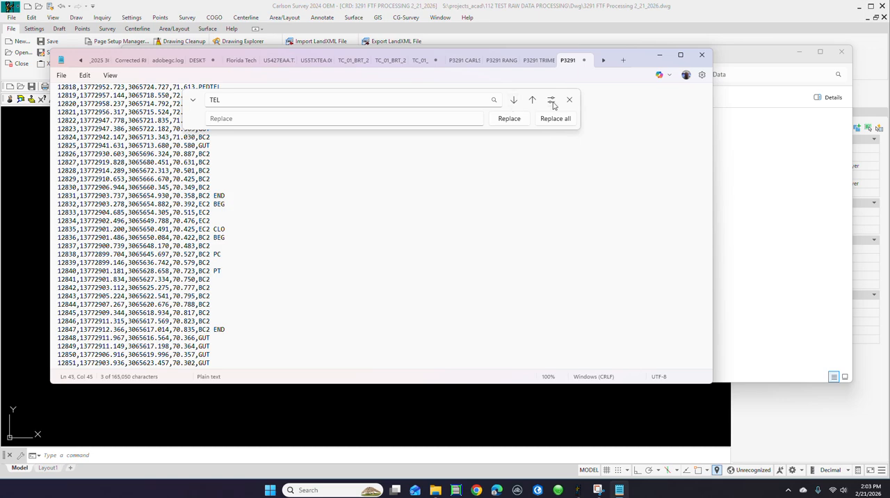
click(569, 99)
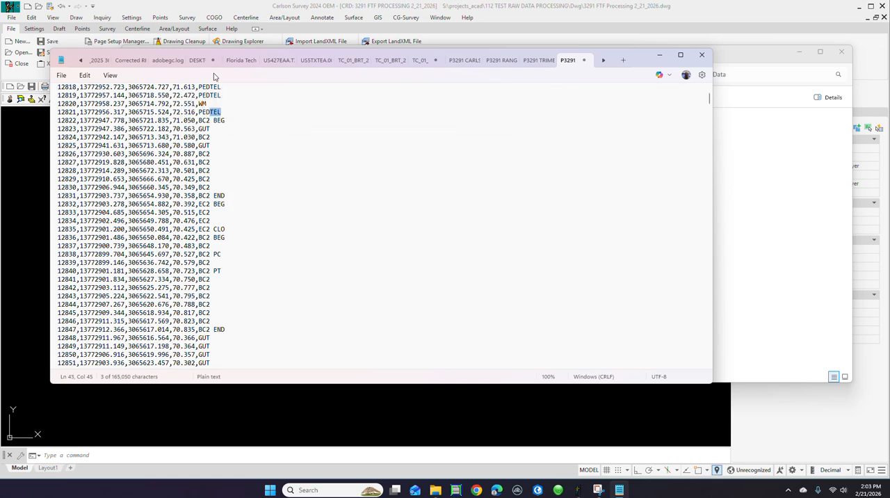
Step: Save the edited MOD CSV file from its beginning view, close Notepad, and return to the Carlson Survey drawing
click(61, 75)
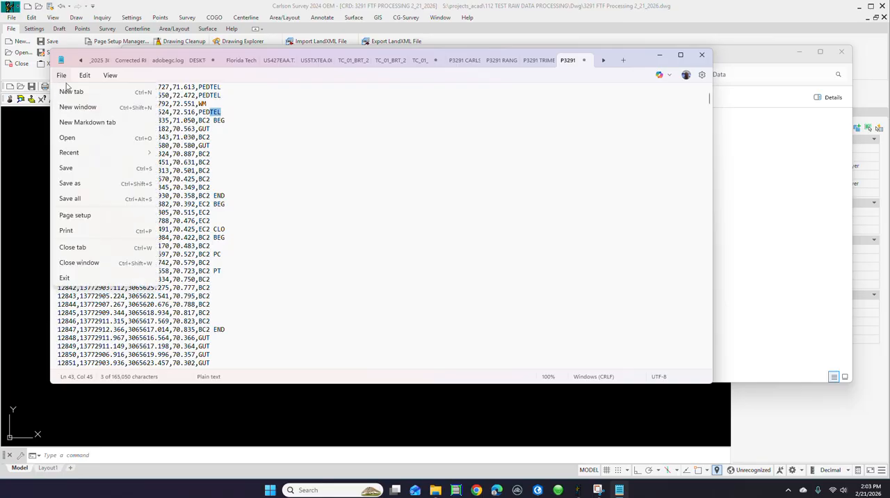
click(378, 203)
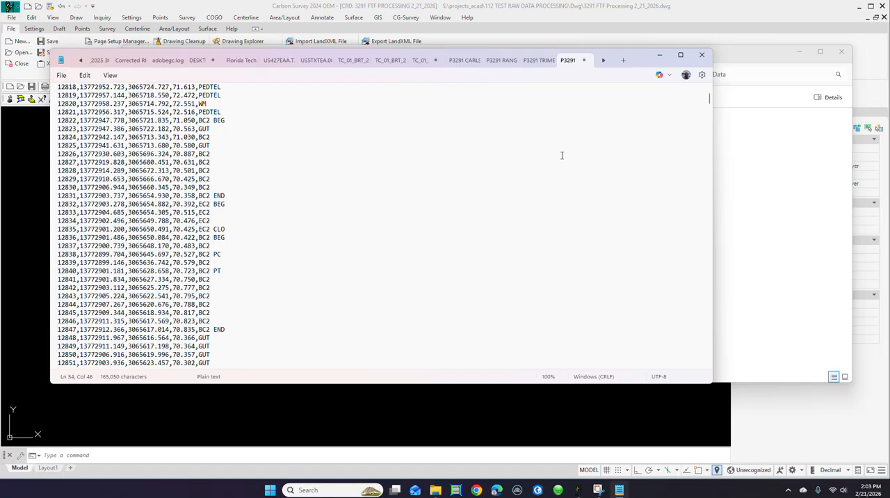
drag(708, 101, 708, 87)
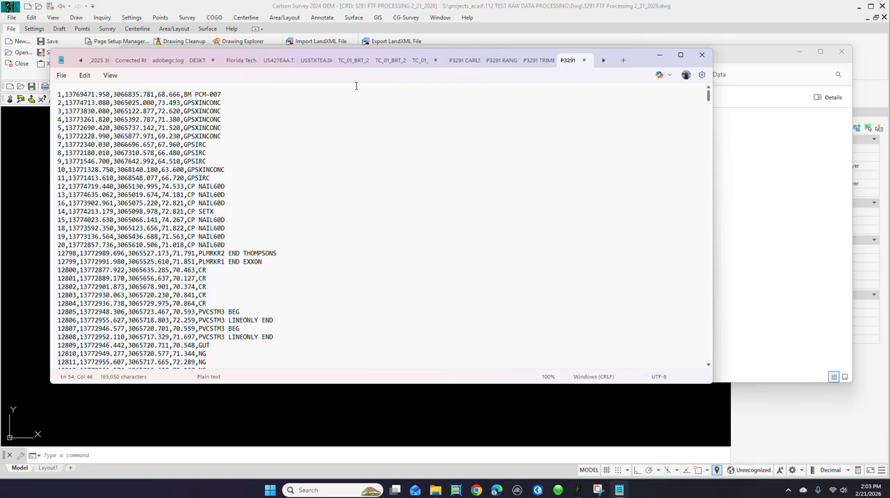
click(61, 75)
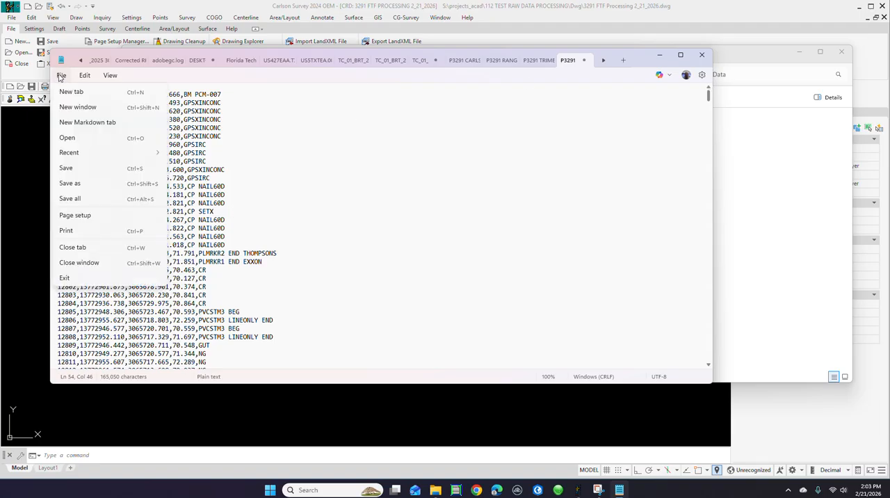
click(65, 169)
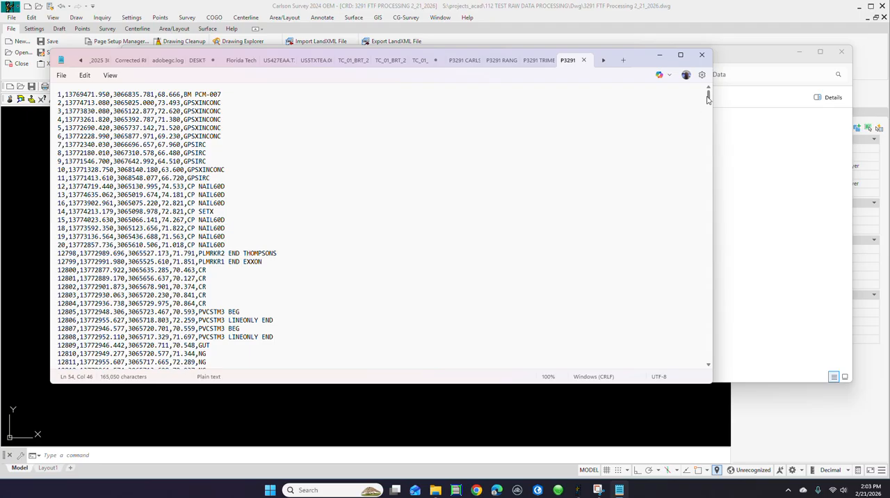
click(701, 54)
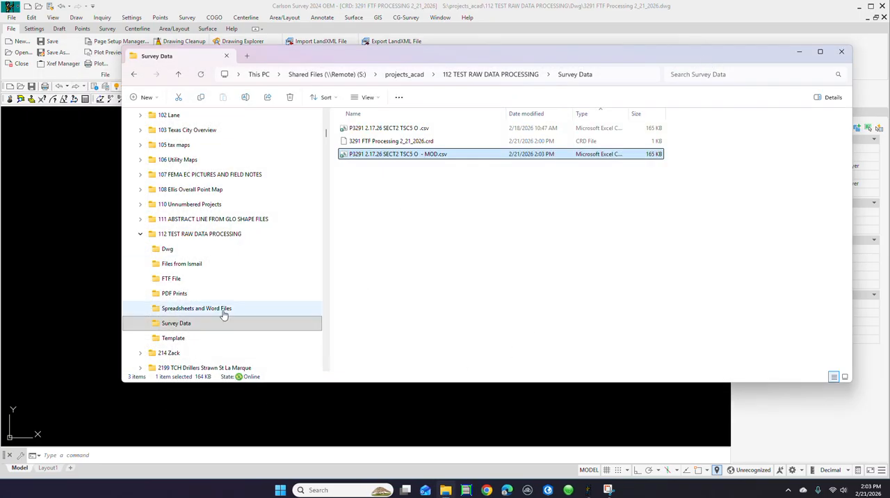
click(81, 341)
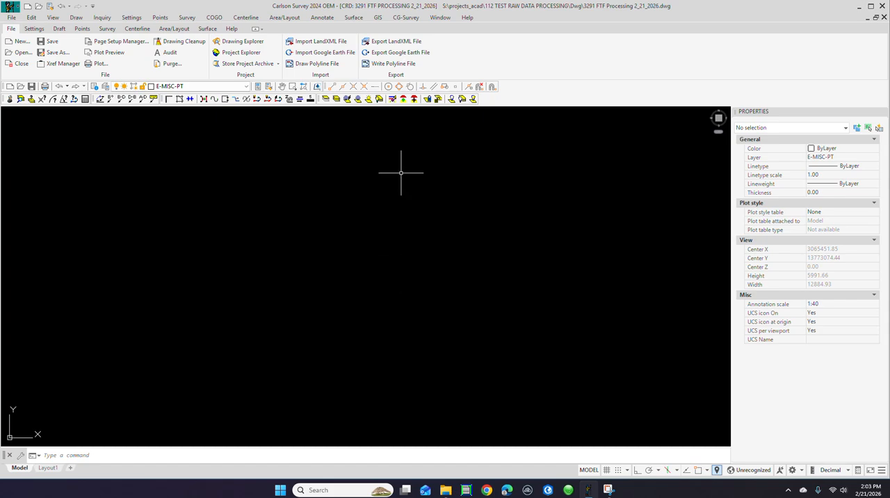
Step: Start a Text/ASCII point import and browse to the Survey Data folder inside 112 TEST RAW DATA PROCESSING
click(160, 18)
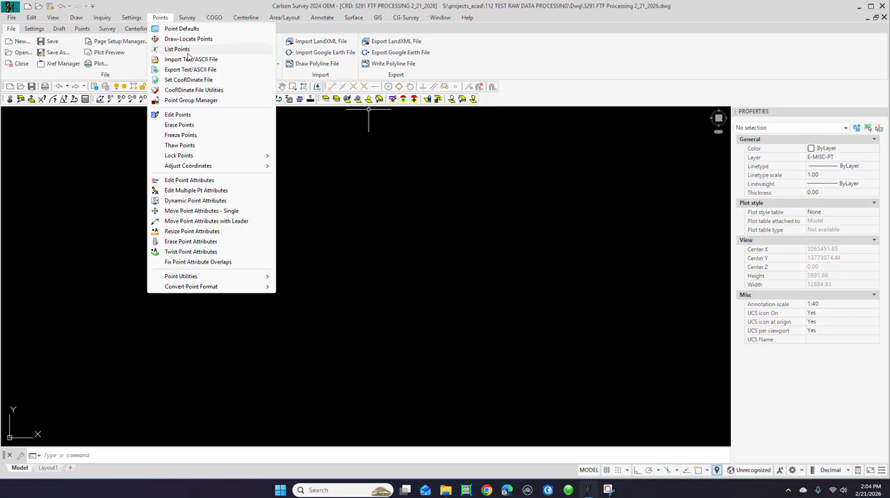
click(192, 60)
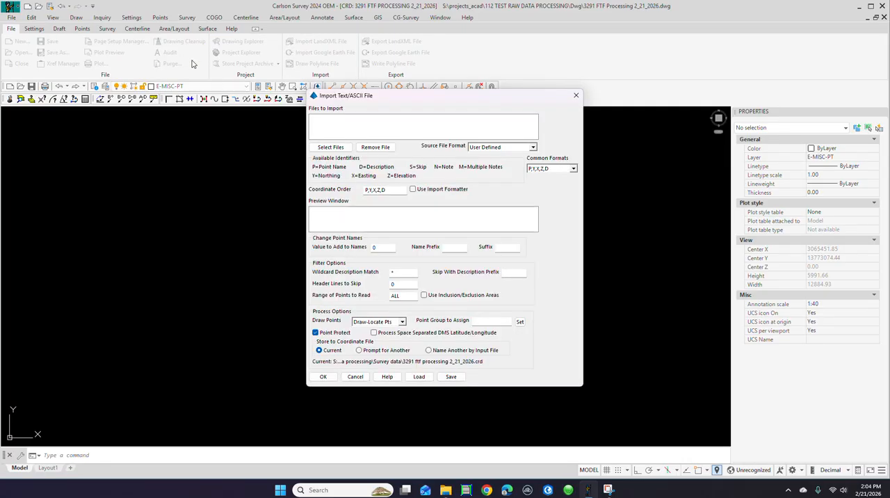
click(333, 149)
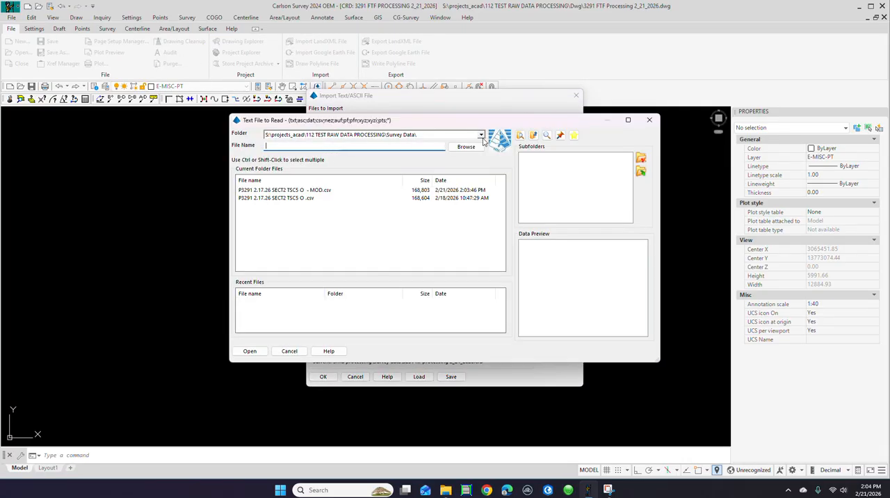
click(466, 147)
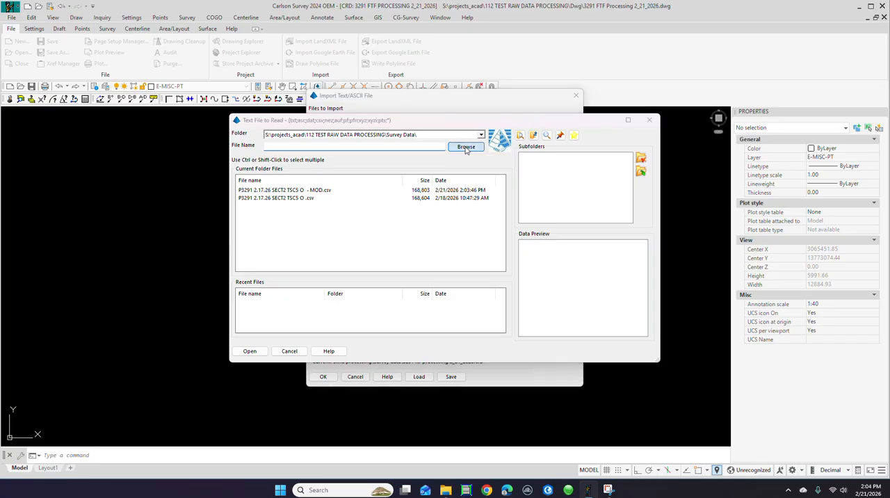
click(304, 301)
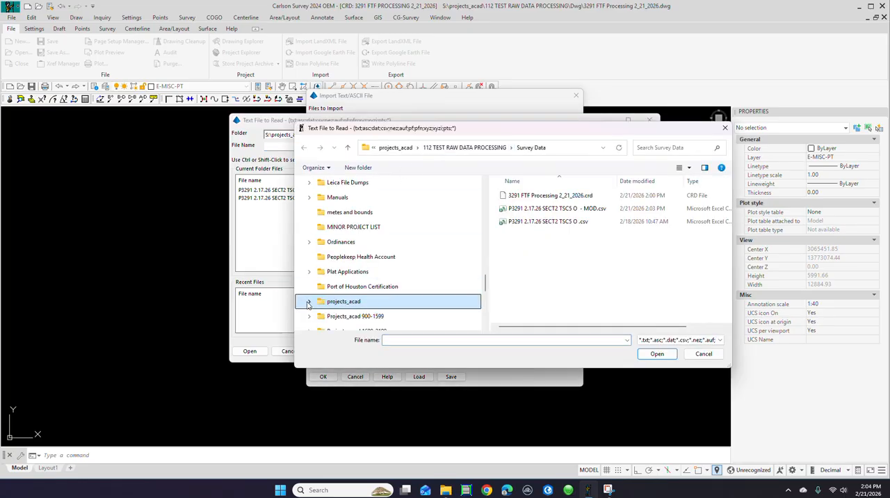
click(346, 301)
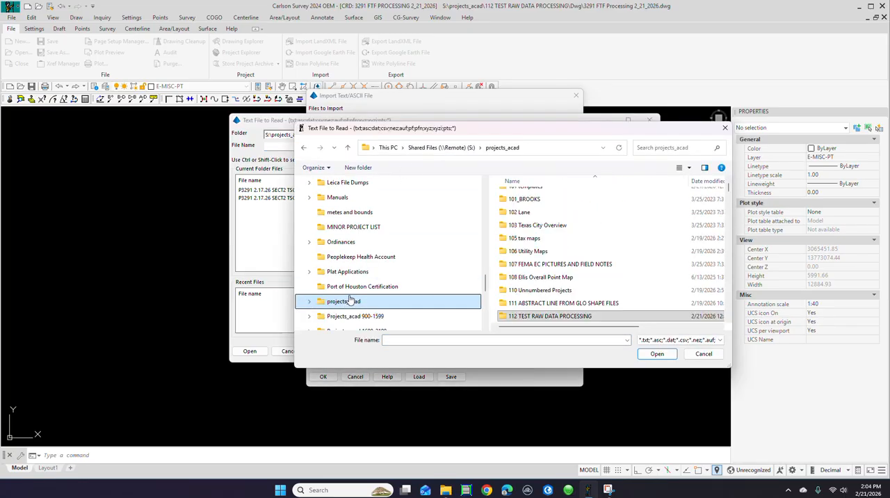
click(309, 301)
scroll(347, 292, down, 3)
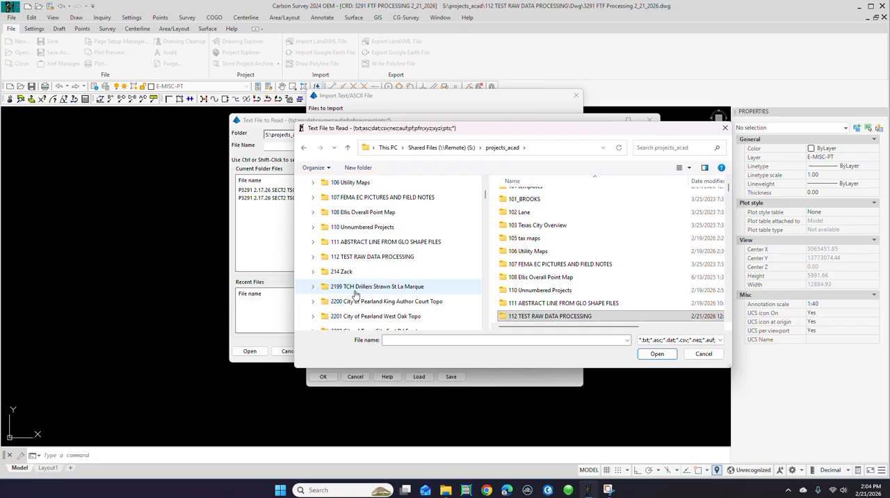
click(347, 256)
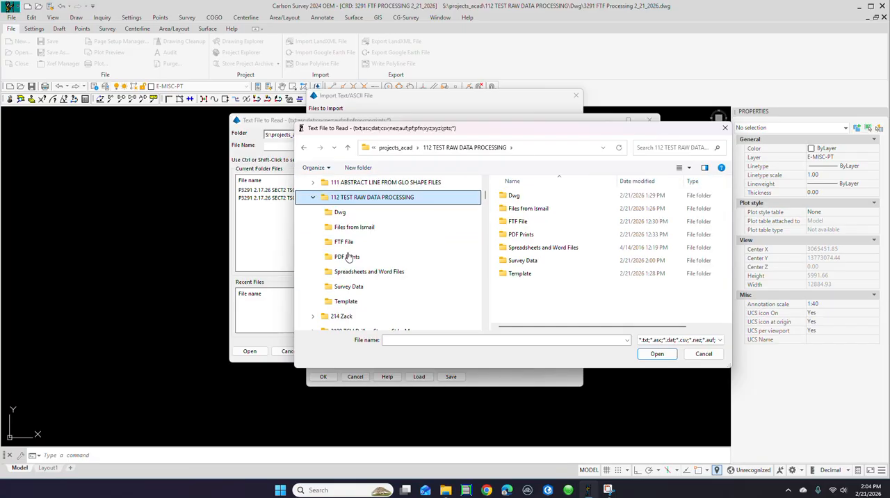
click(355, 289)
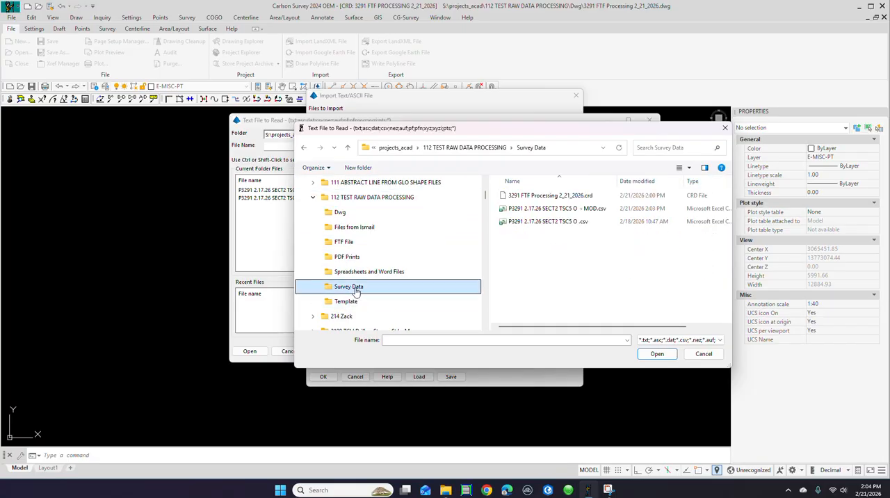
Step: Import the points from P3291 2.17.26 SECT2 TSC5 O - MOD.csv into the current coordinate file using the P,Y,X,Z,D order
click(541, 209)
click(657, 353)
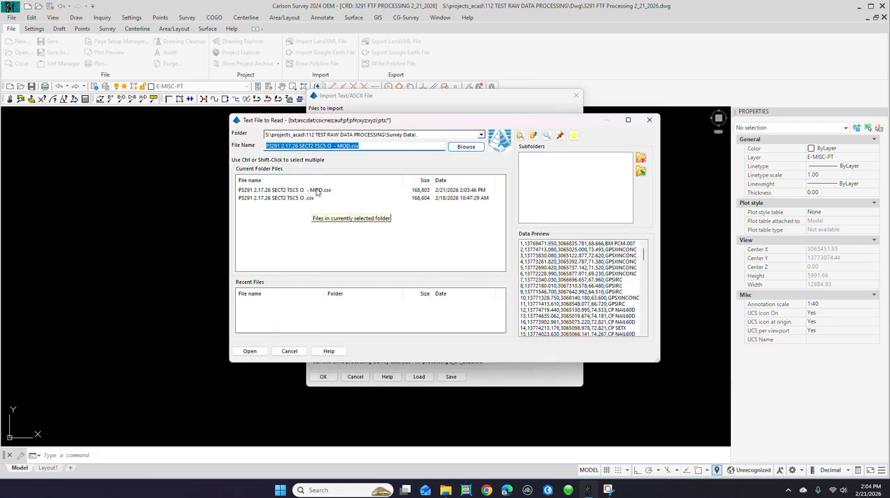
click(316, 192)
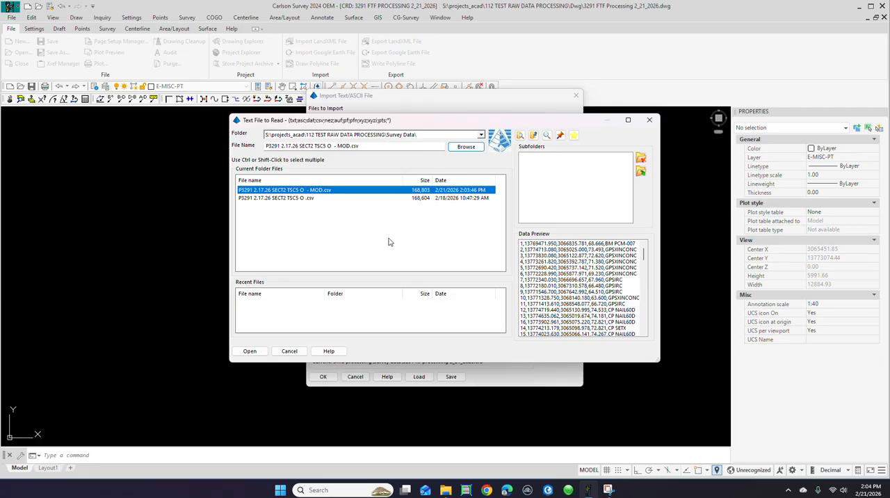
click(254, 353)
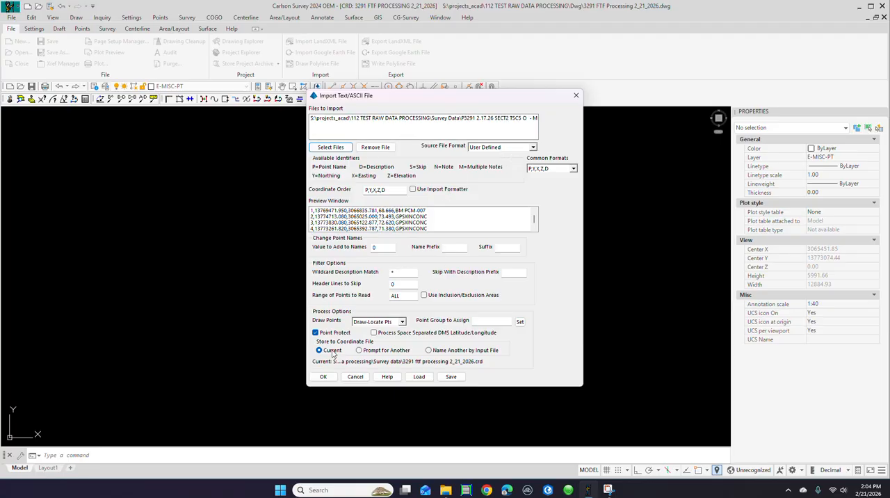
click(322, 377)
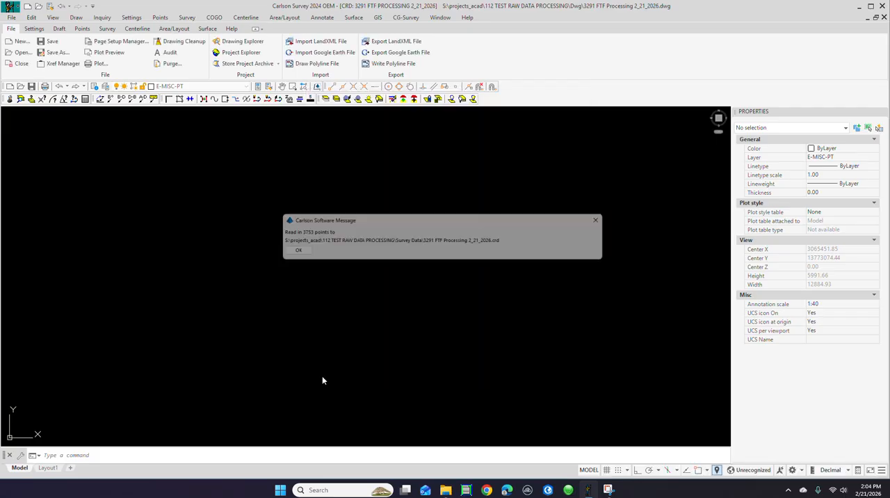
click(289, 253)
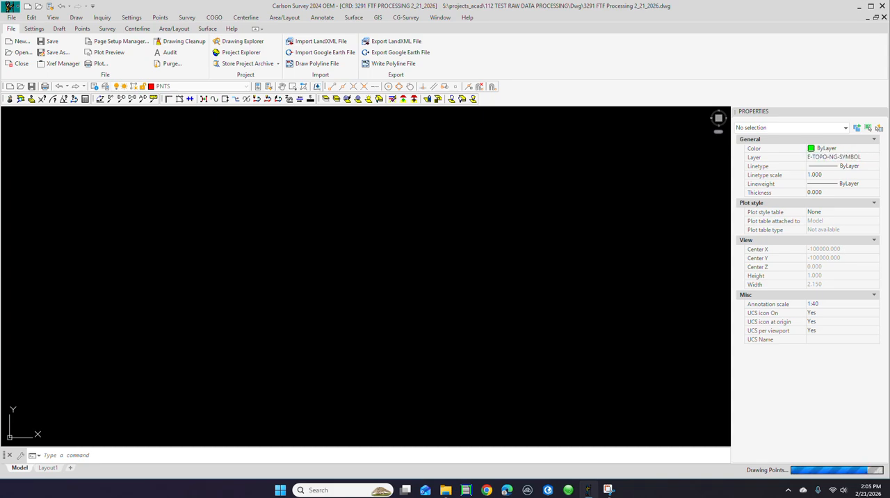
Step: Examine the imported points across the survey area, checking their symbols, elevations and descriptions close up and in overview
scroll(351, 259, up, 8)
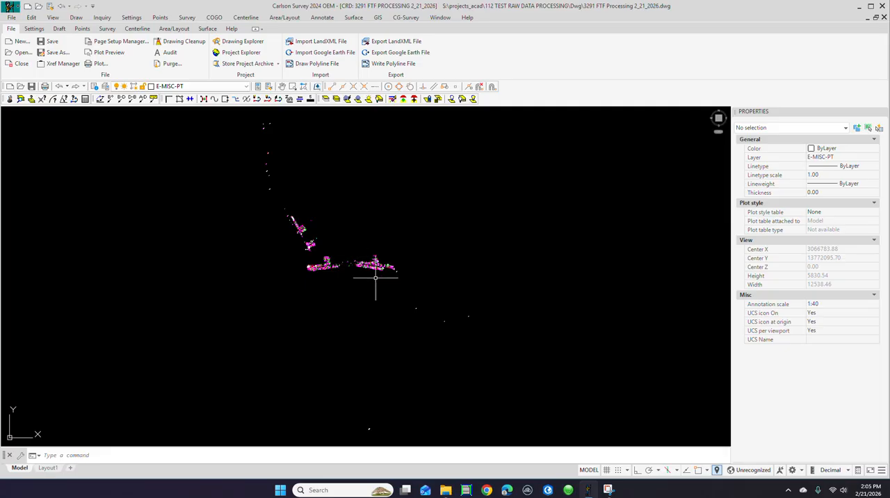
scroll(323, 268, up, 8)
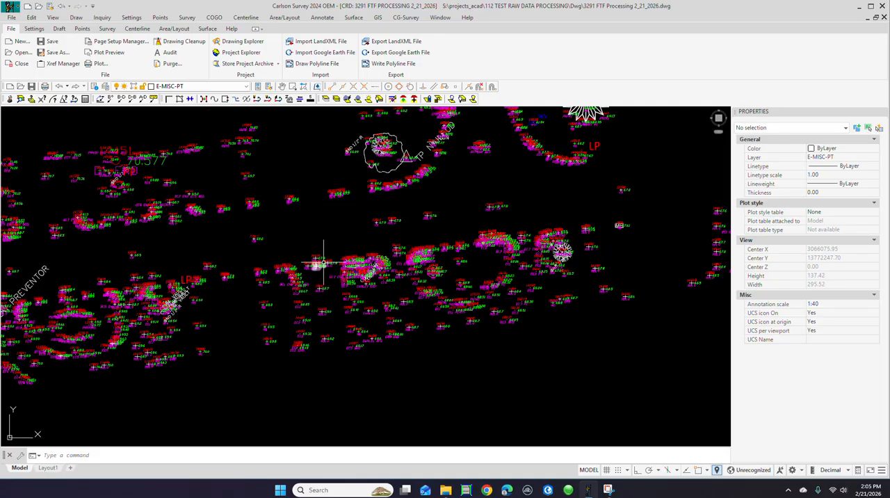
scroll(325, 262, up, 6)
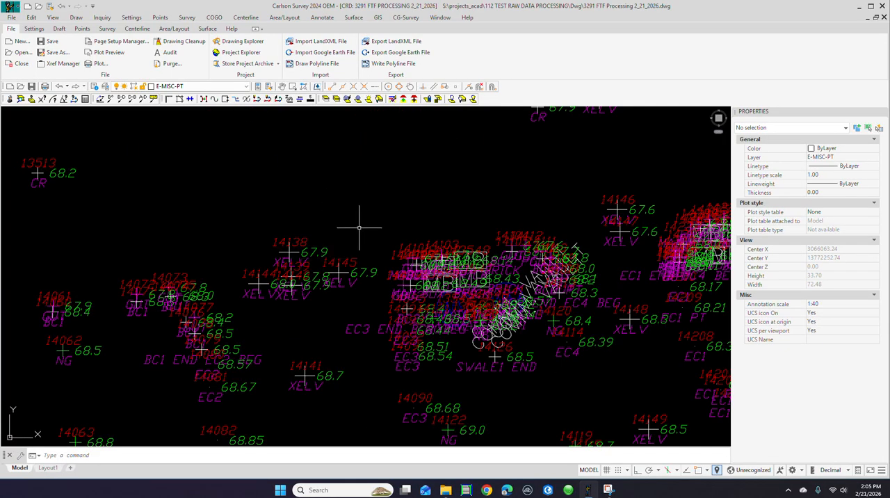
scroll(381, 219, down, 15)
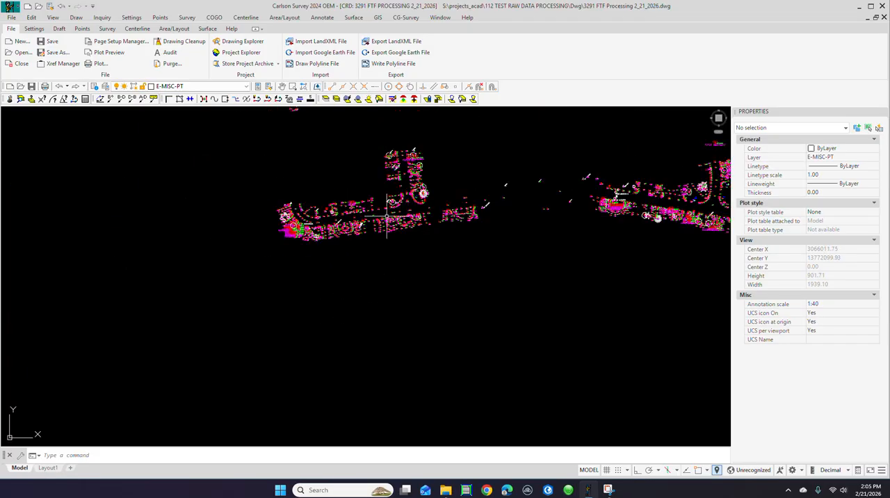
scroll(403, 217, up, 12)
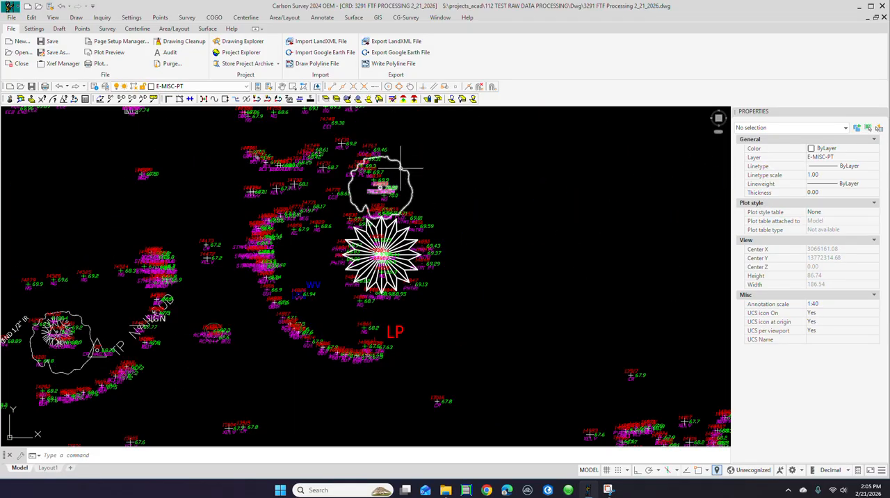
scroll(419, 219, down, 15)
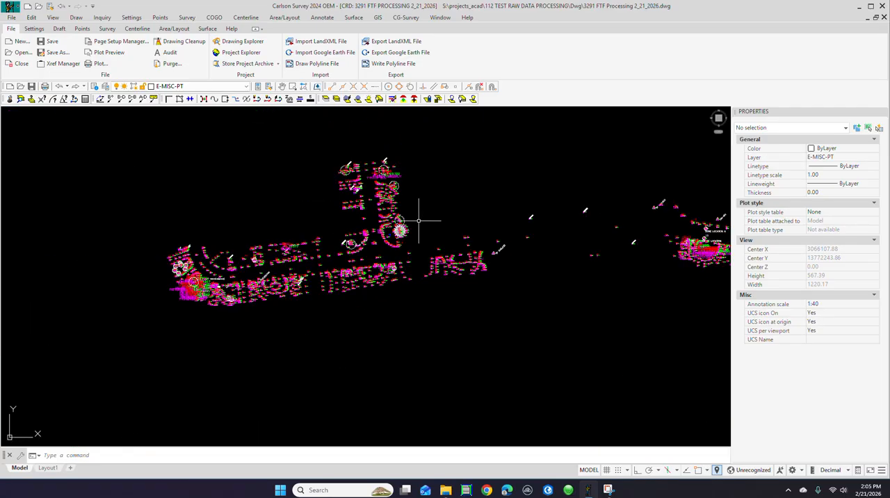
scroll(394, 265, up, 8)
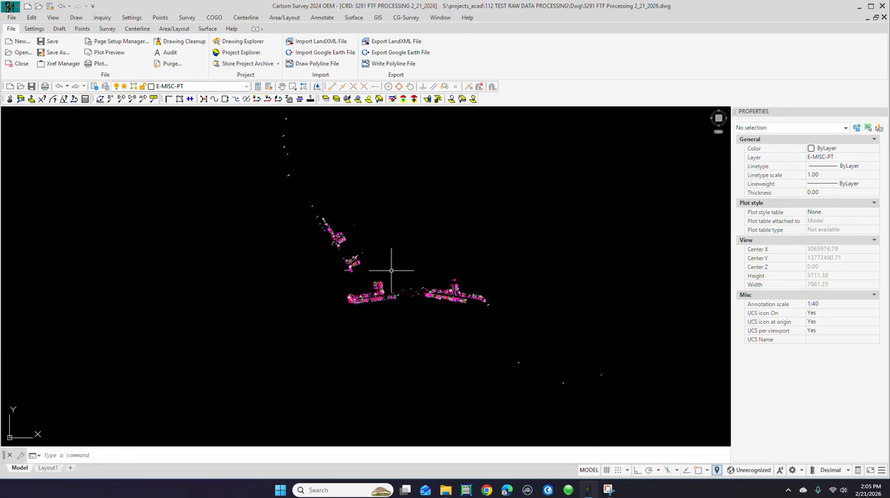
scroll(342, 258, down, 3)
scroll(343, 257, down, 6)
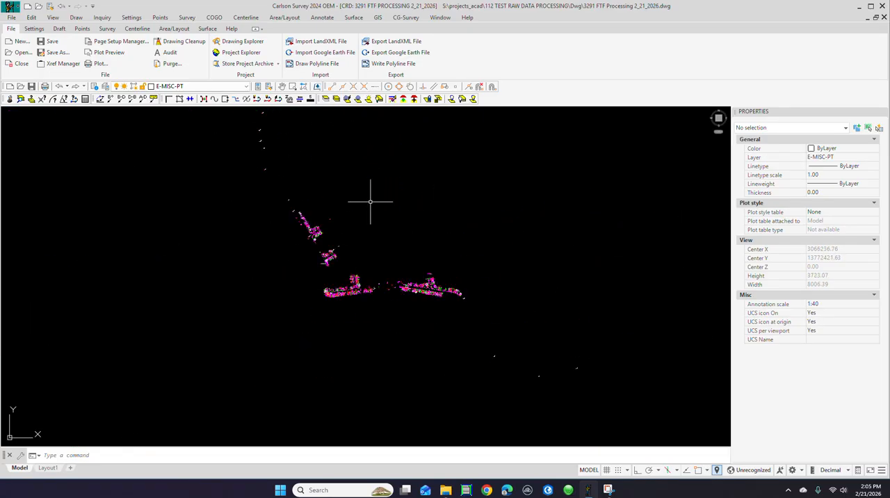
scroll(306, 186, up, 4)
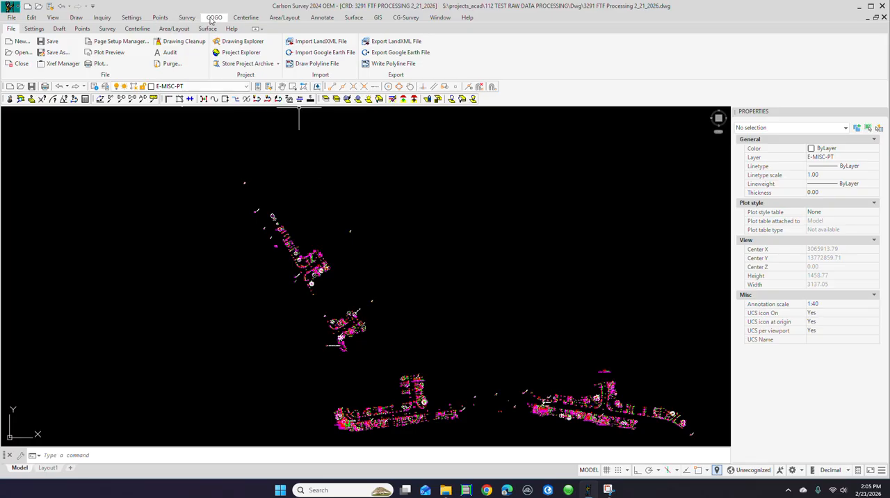
Step: Start Draw Field to Finish and choose to split all multiple codes found on single points
click(186, 19)
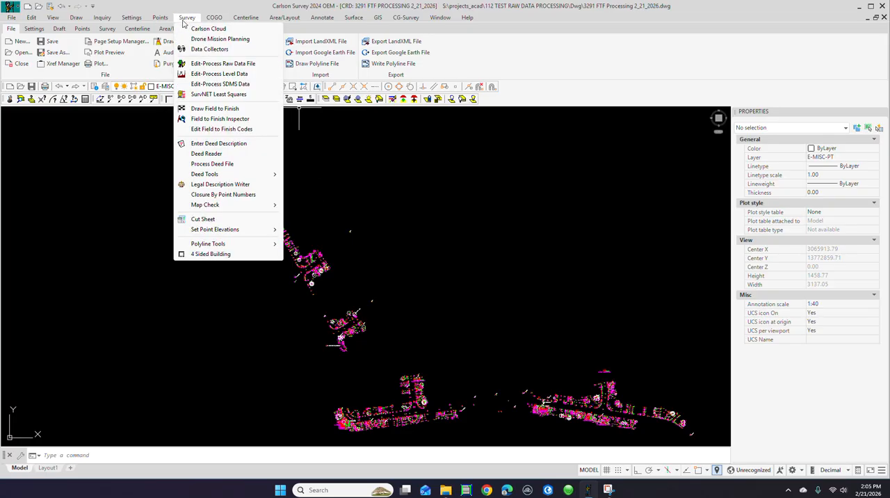
click(217, 111)
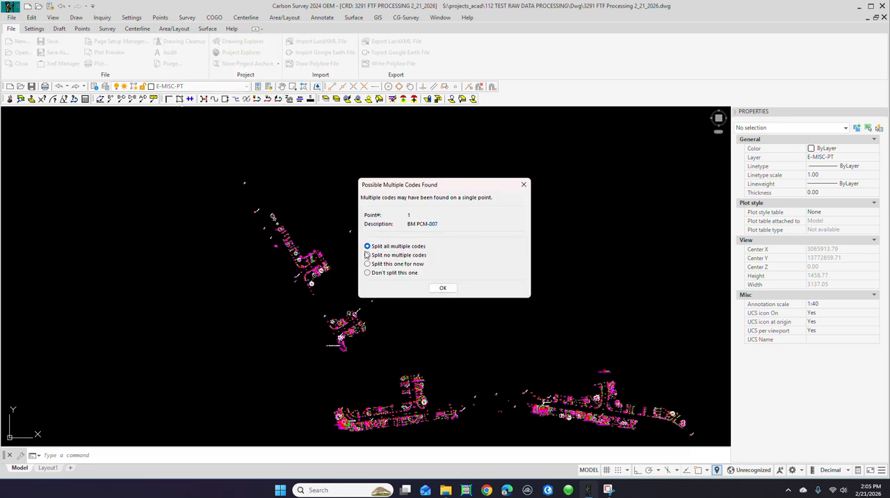
click(443, 289)
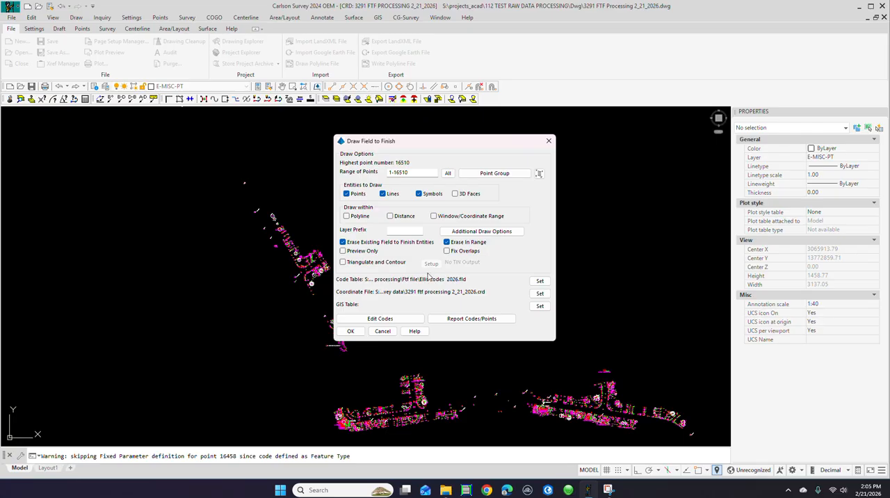
Step: Report only the undefined point codes for data points 1-16510, read through the listed descriptions, and close the report
click(476, 319)
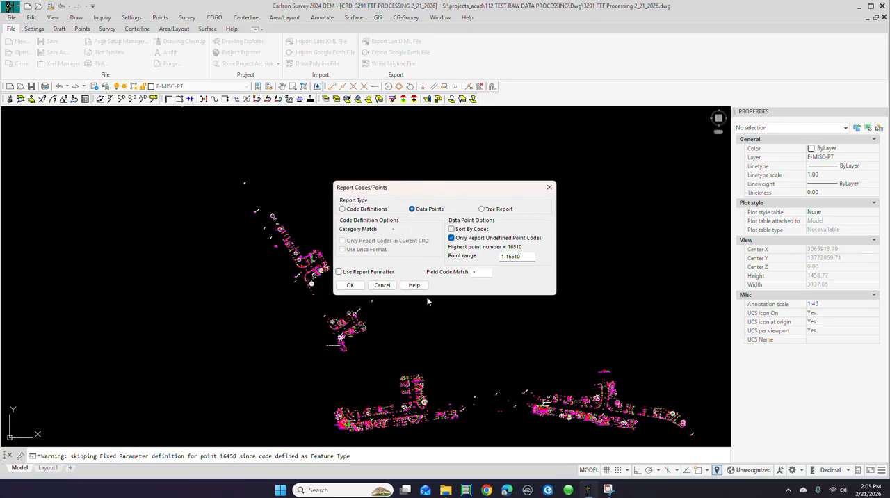
click(355, 286)
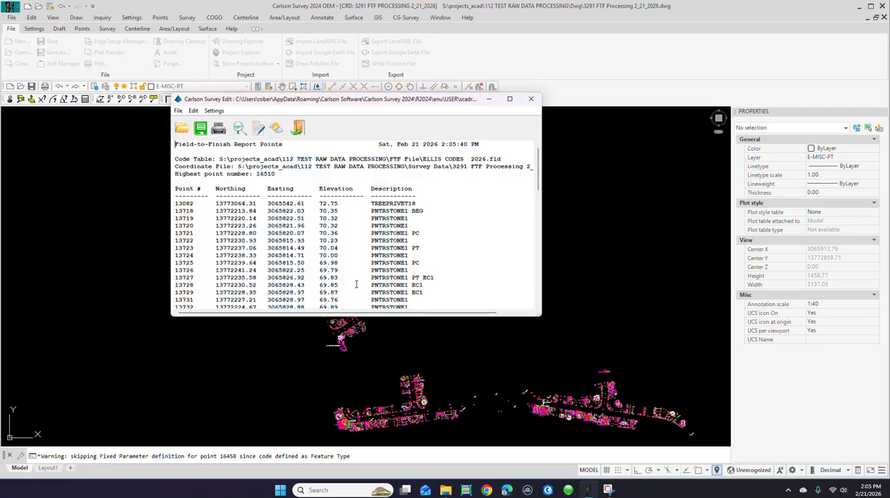
scroll(442, 244, down, 10)
scroll(446, 246, down, 10)
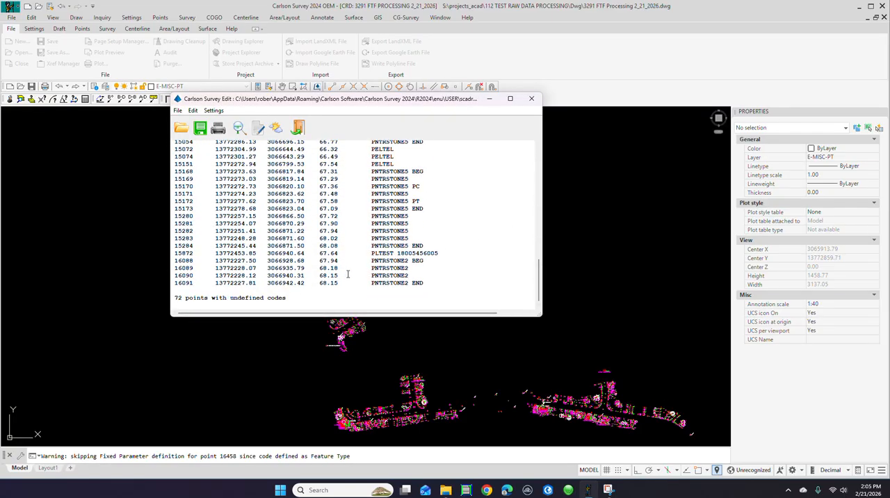
scroll(389, 272, up, 2)
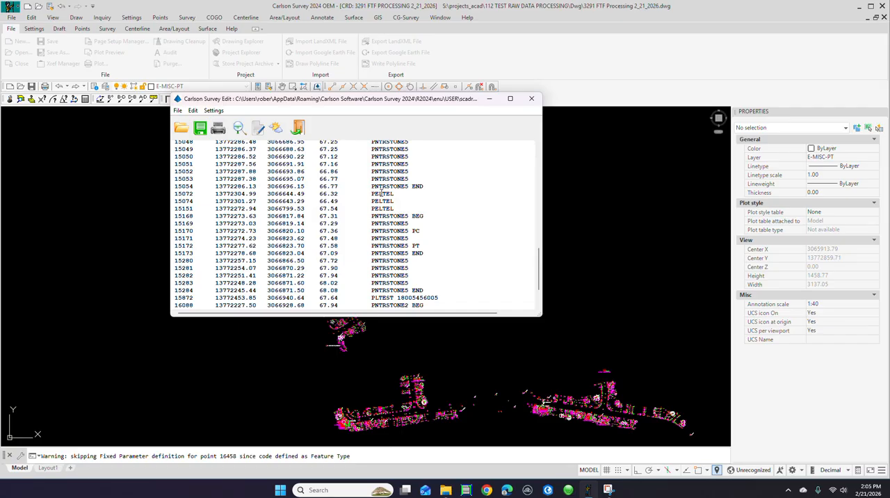
scroll(386, 193, up, 15)
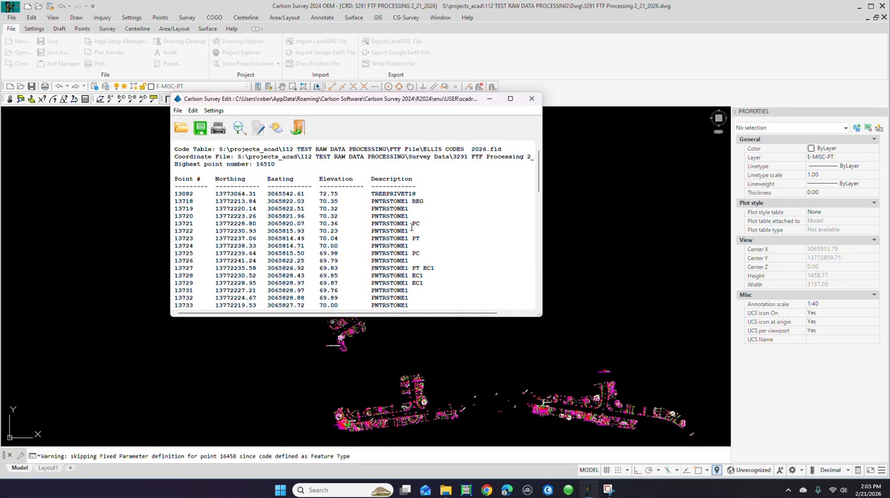
scroll(418, 209, up, 1)
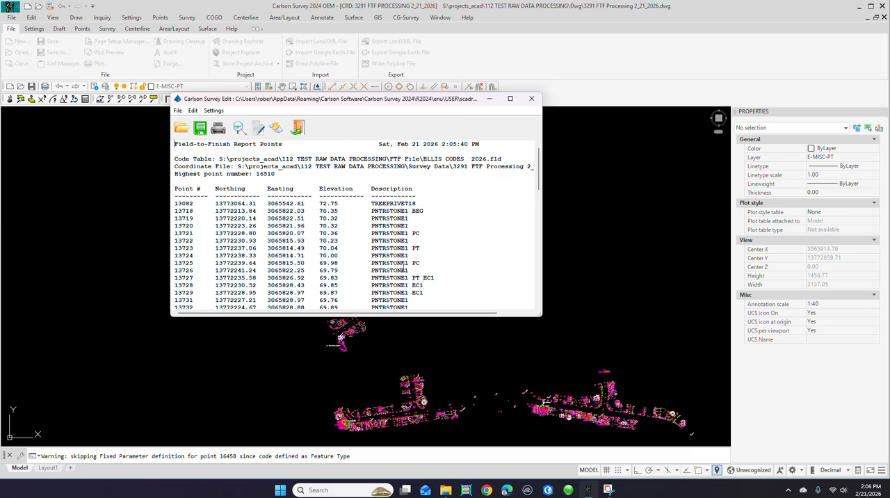
click(530, 100)
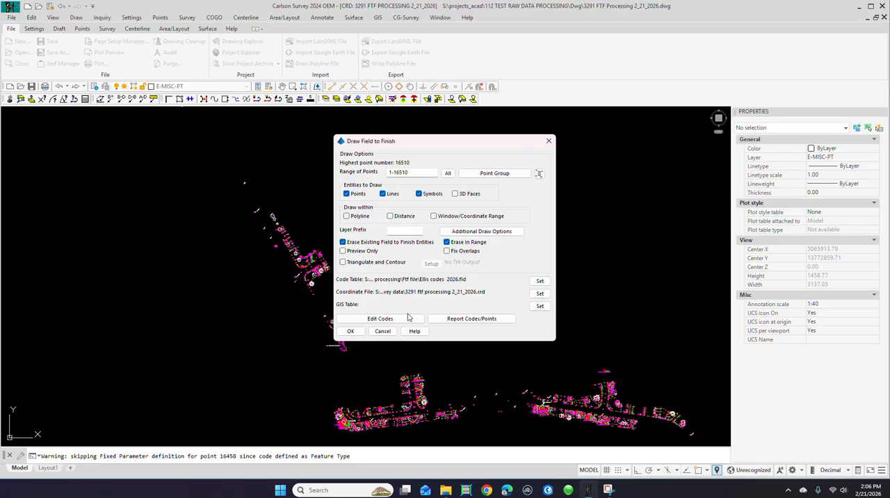
Step: Draw the field-to-finish points, lines and symbols for range 1-16510, erasing existing entities, and inspect the resulting linework and labels
click(351, 331)
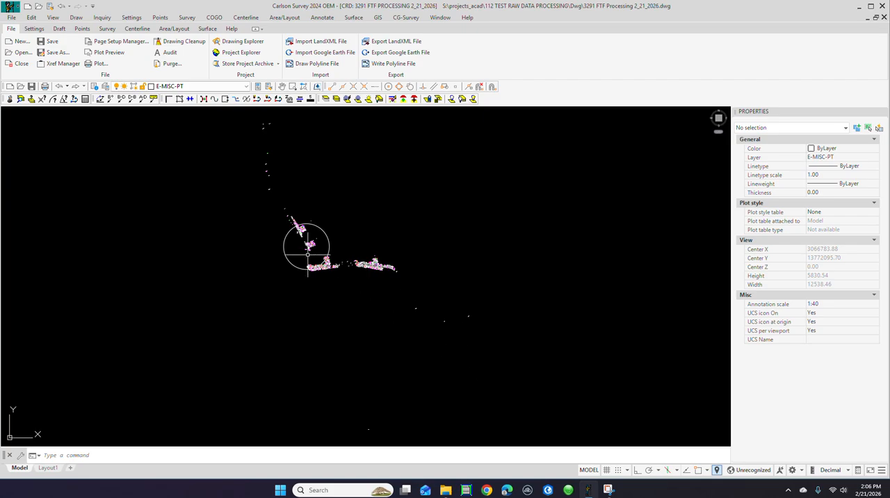
scroll(326, 269, up, 5)
scroll(329, 265, up, 12)
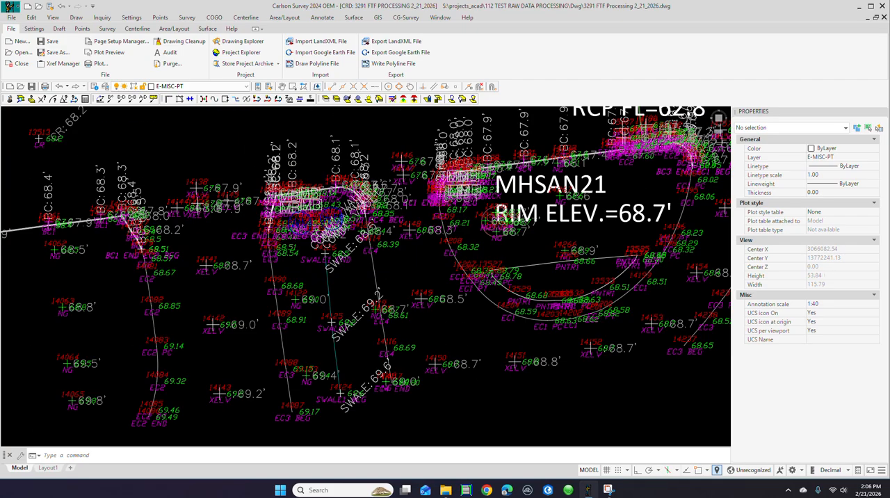
scroll(445, 240, down, 15)
scroll(407, 251, up, 9)
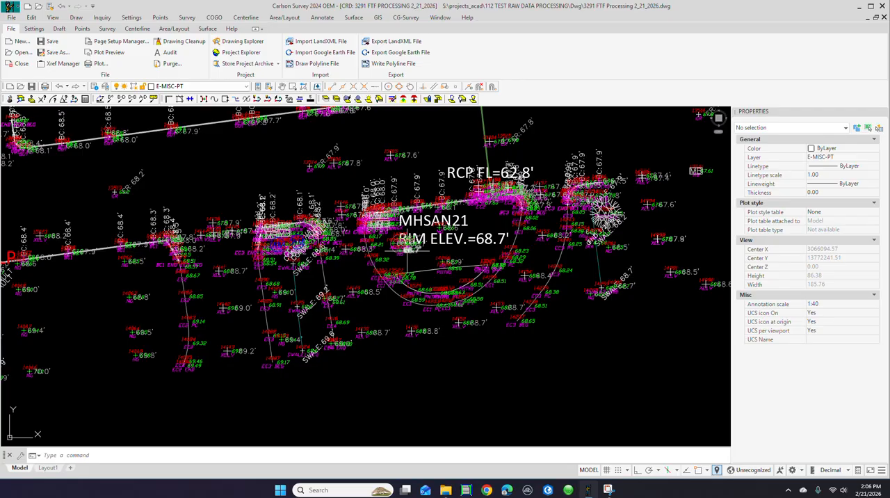
scroll(407, 249, down, 12)
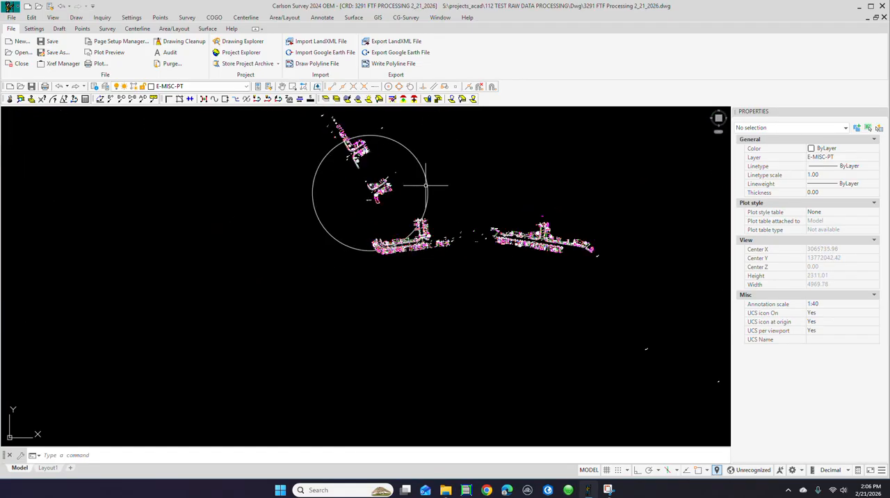
scroll(507, 215, up, 10)
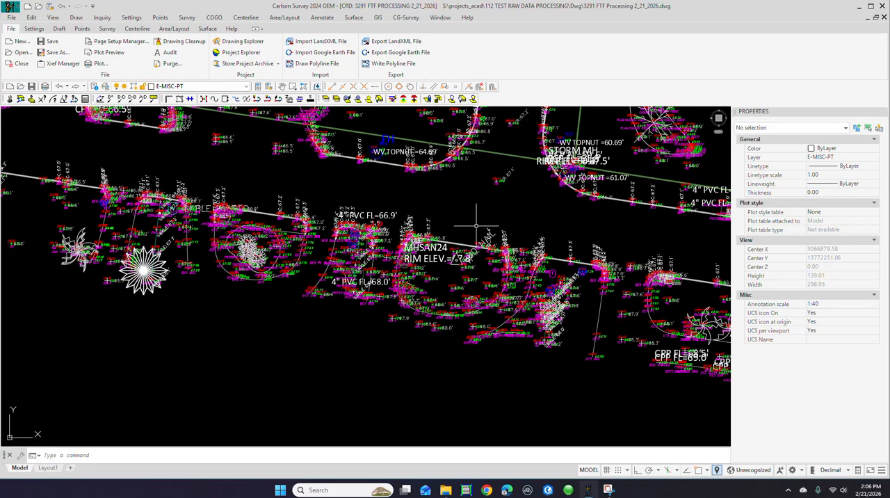
scroll(474, 227, up, 3)
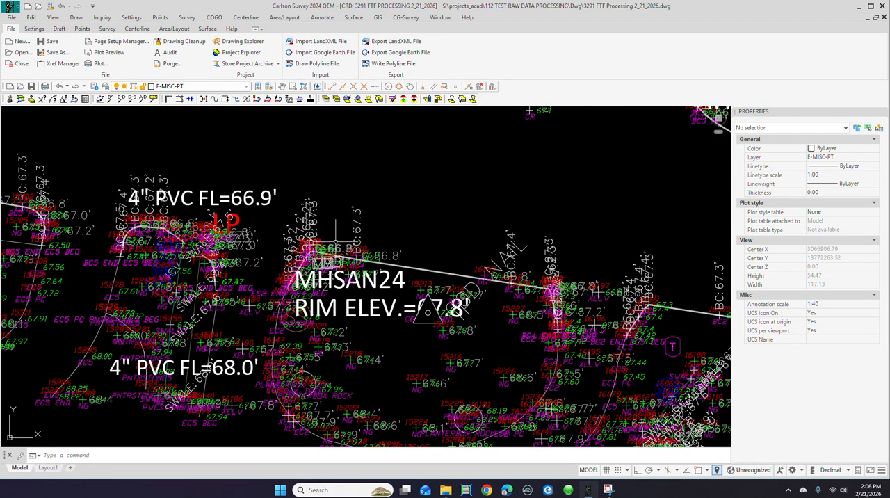
Step: Save the drawing with the processed field-to-finish linework
scroll(338, 244, down, 6)
scroll(338, 239, down, 7)
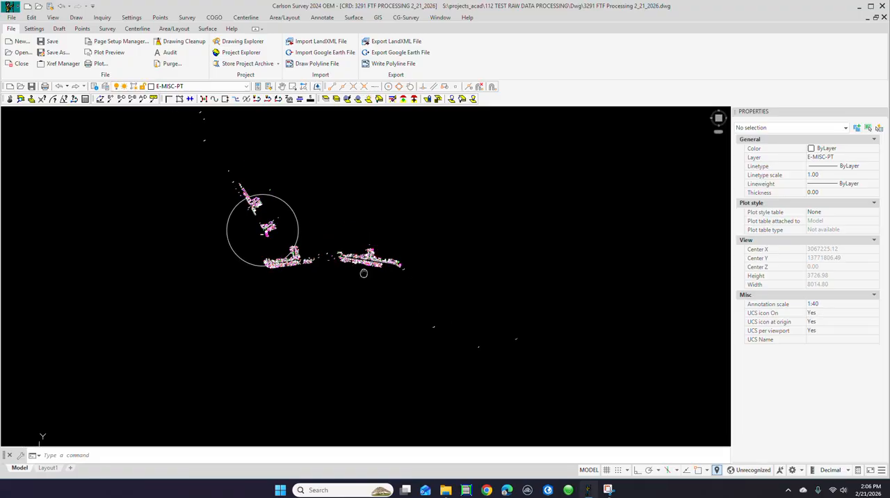
click(11, 18)
click(28, 75)
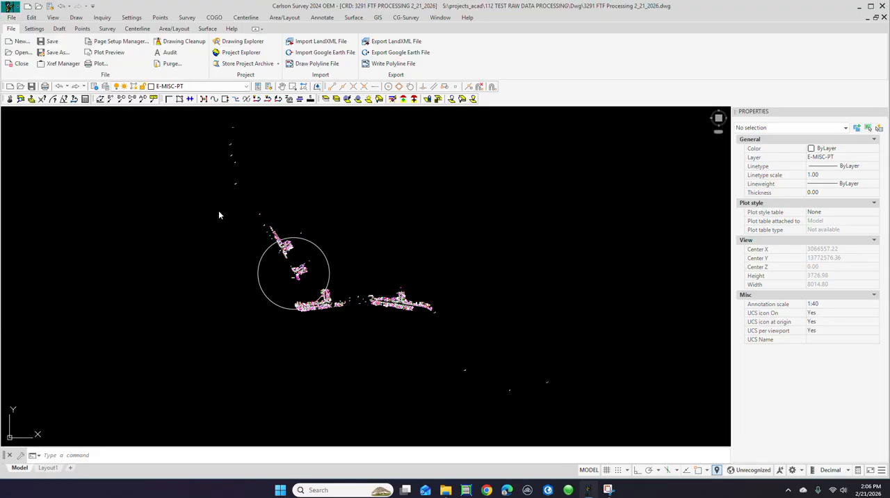